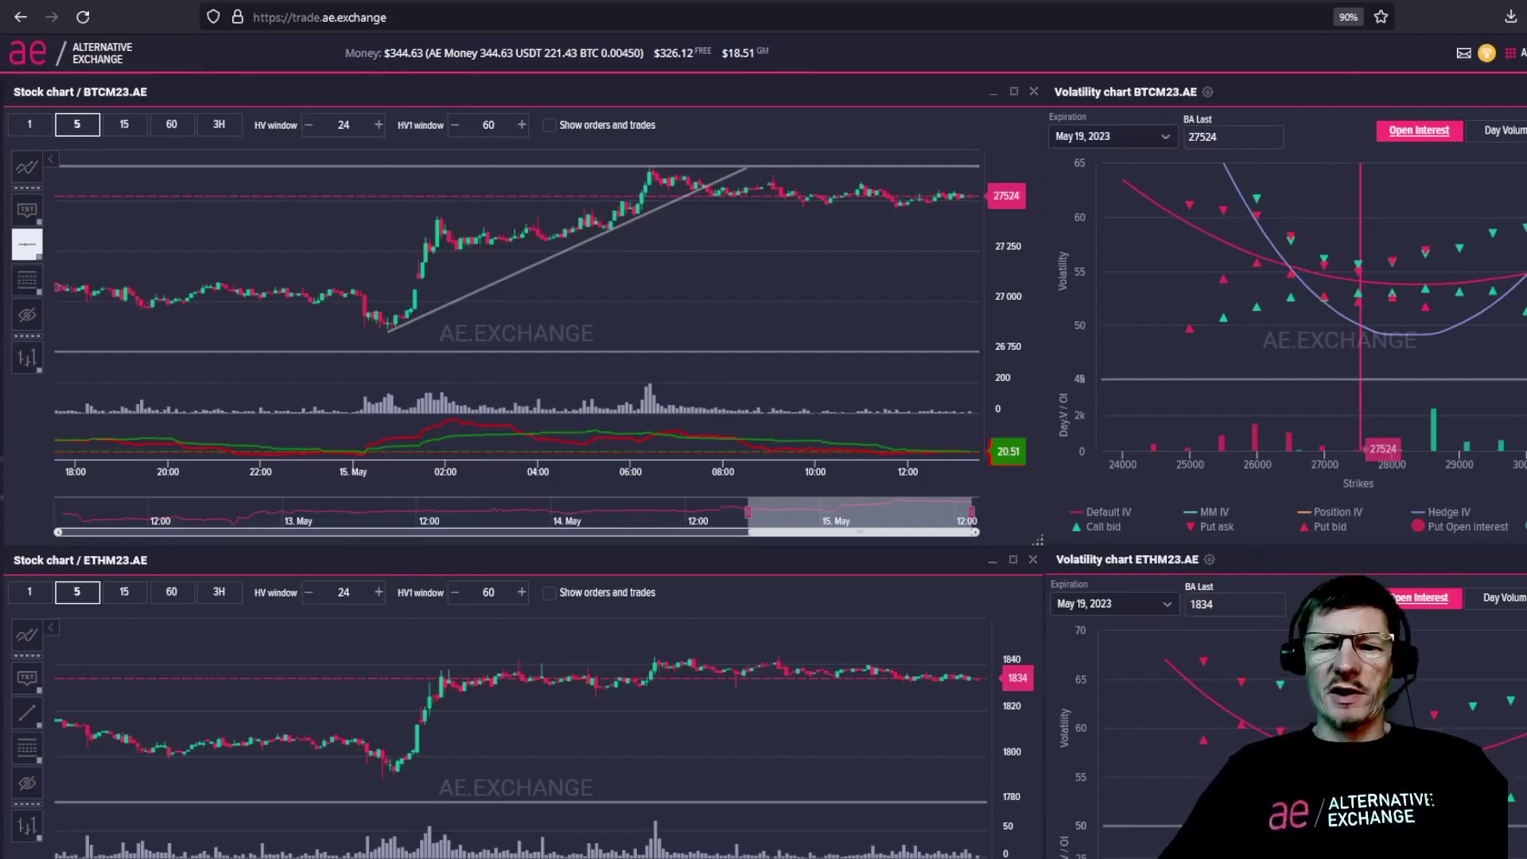
Scroll past the ETH, MATIC and DOGE charts to the May 26, 2023 BTCM23.AE option board.
mouse_move(1308, 237)
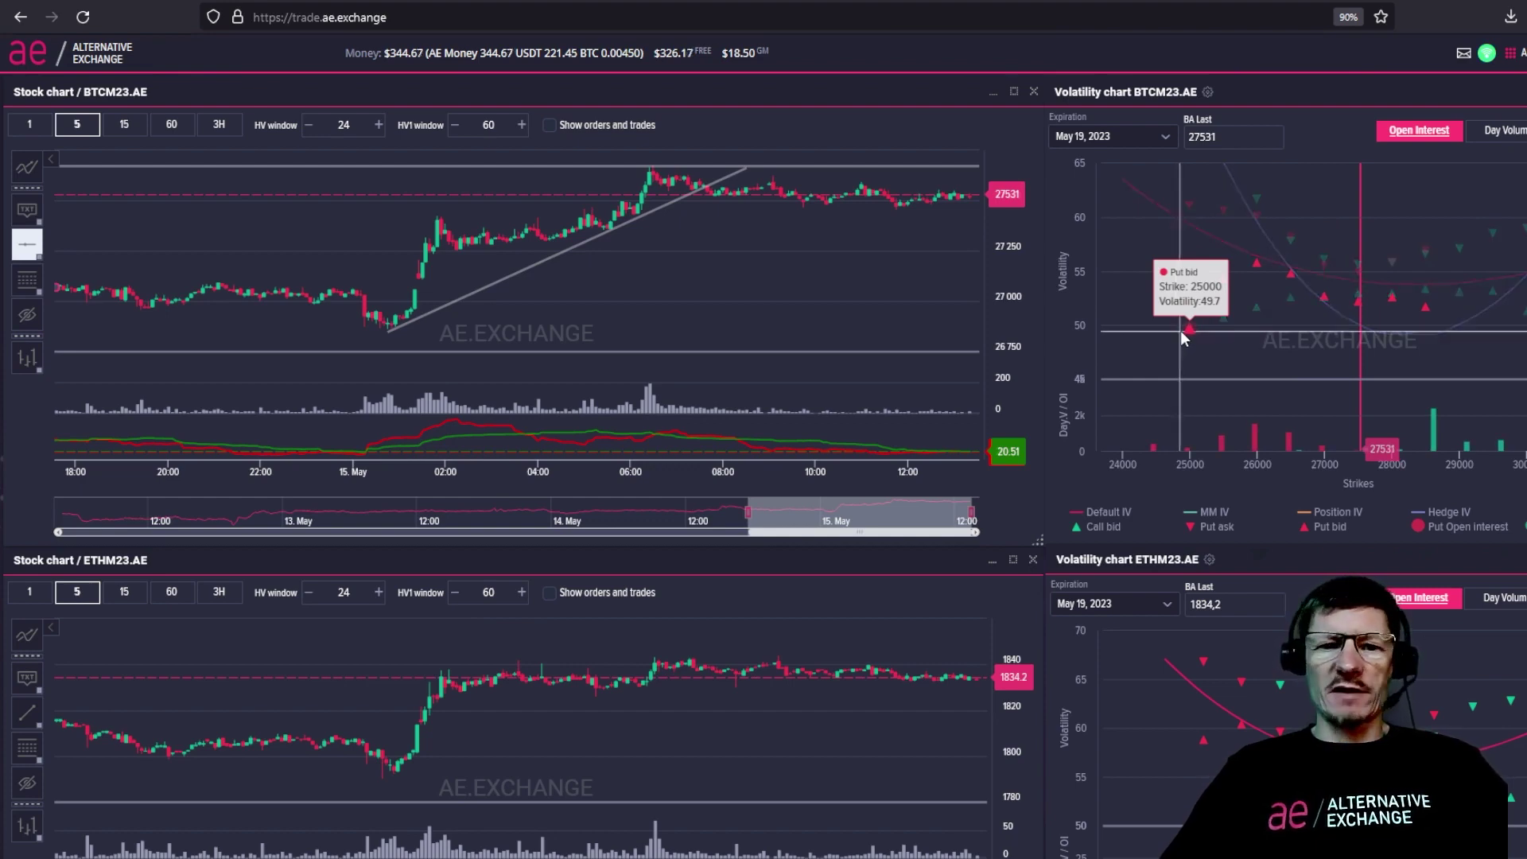
scroll(1180, 331, down, 4)
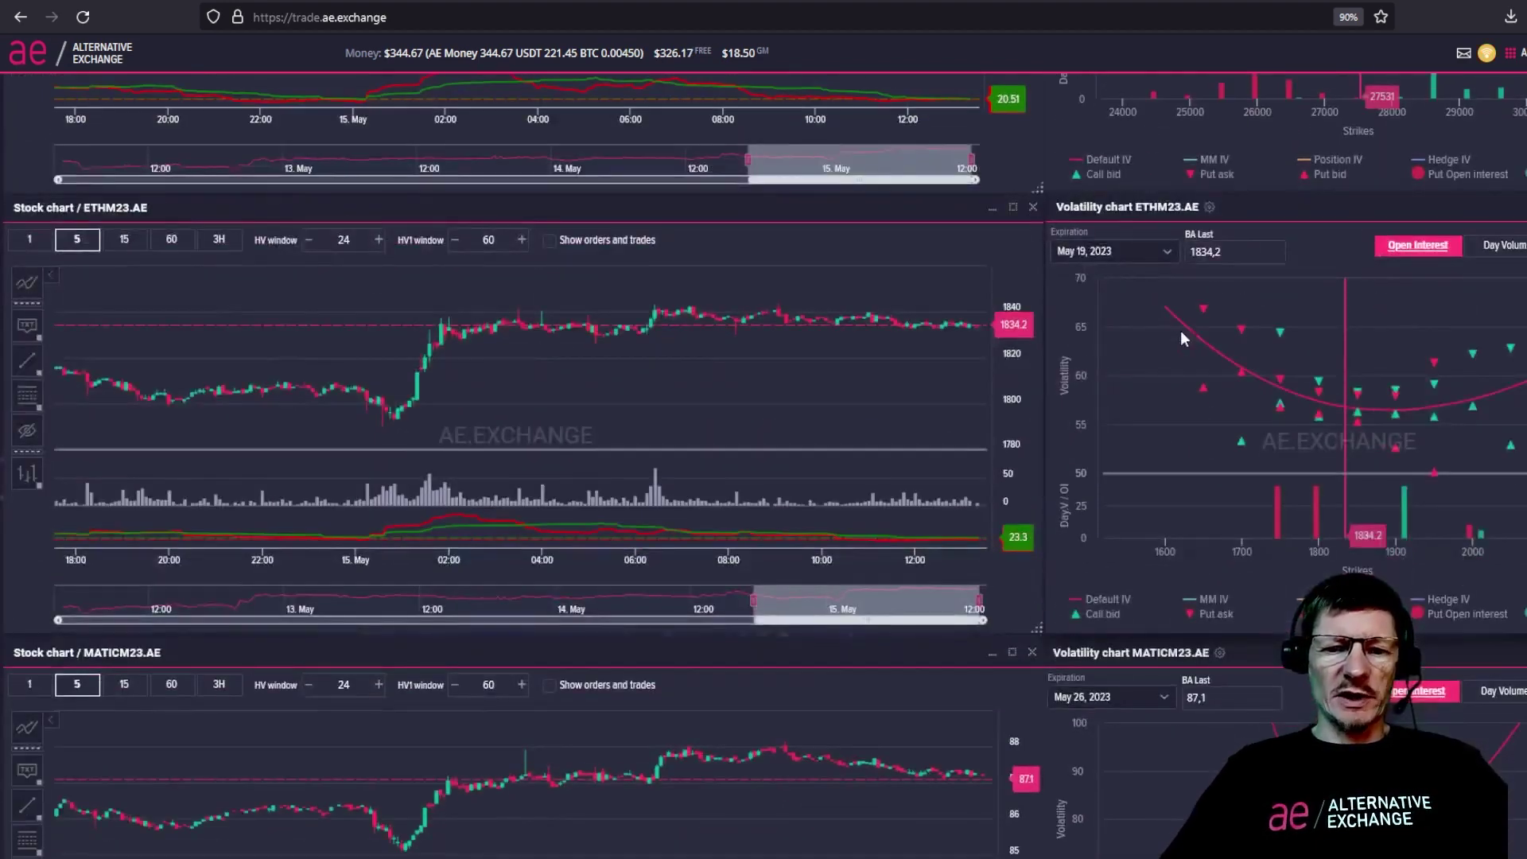
scroll(1180, 331, down, 5)
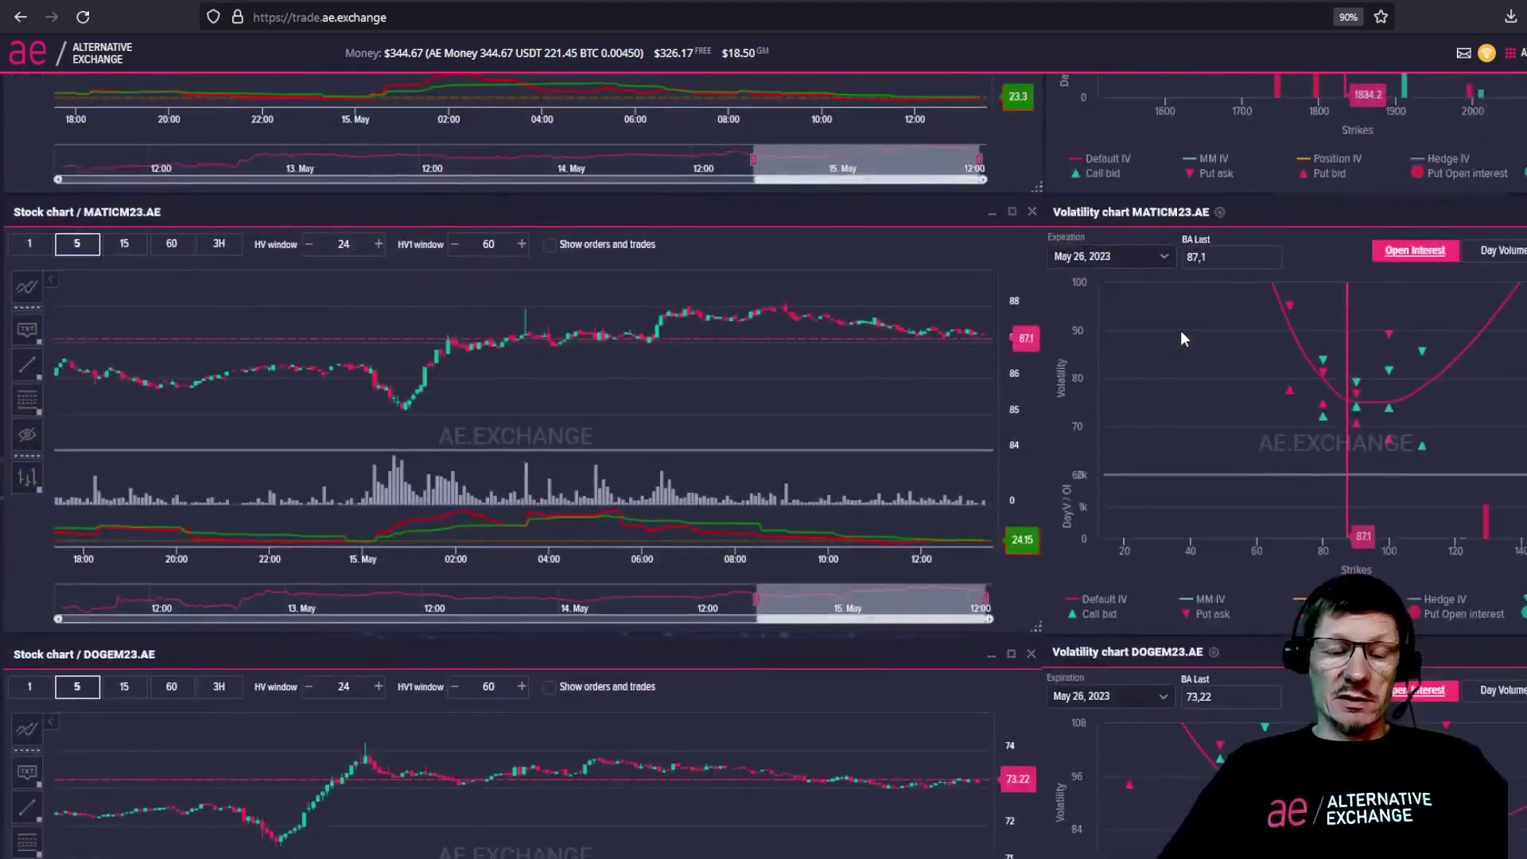
scroll(1180, 331, down, 6)
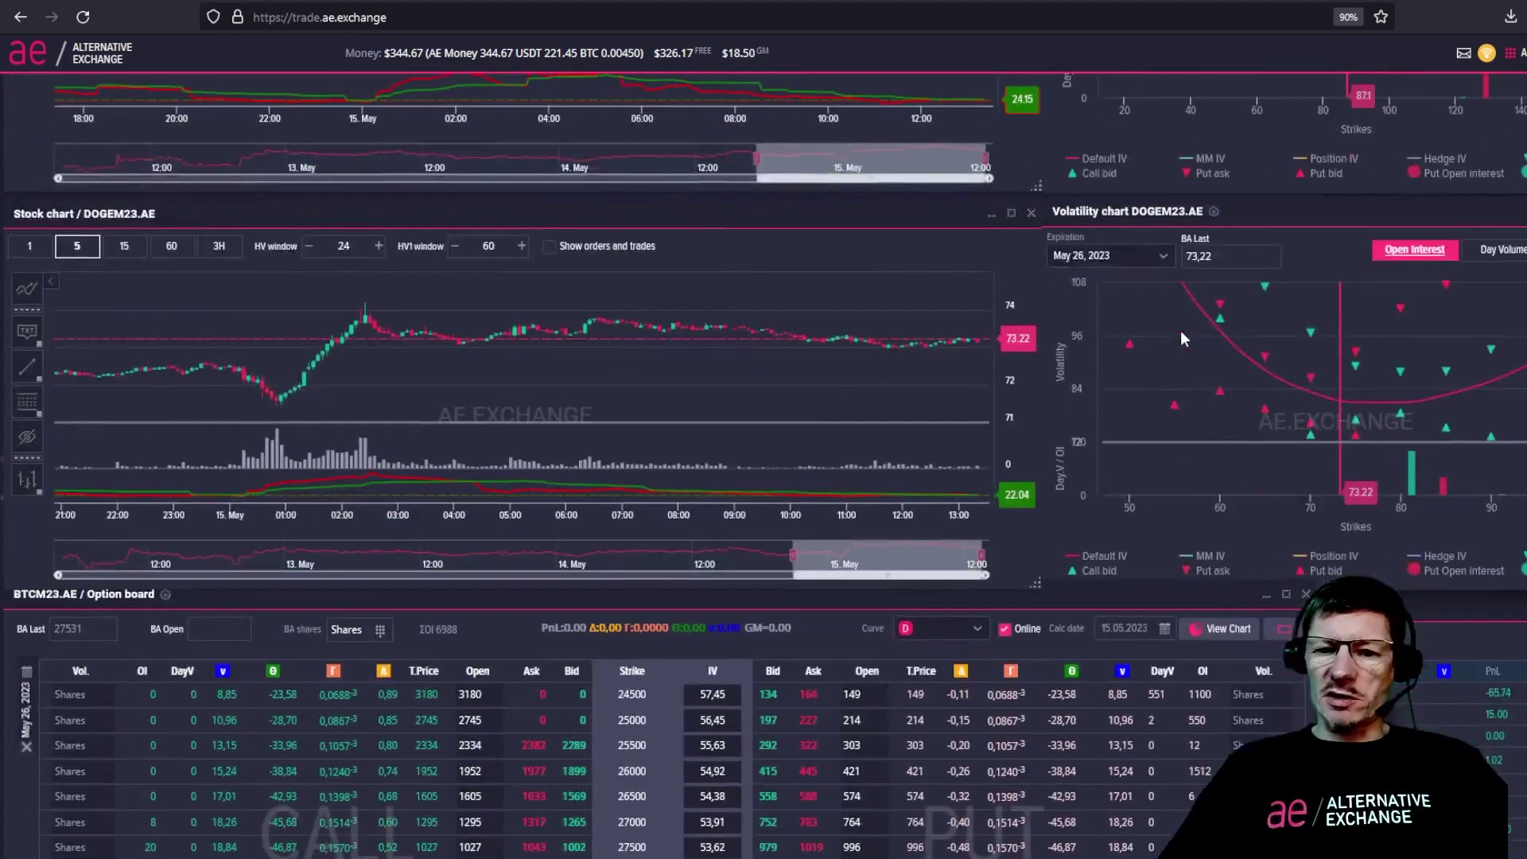
scroll(1181, 331, down, 1)
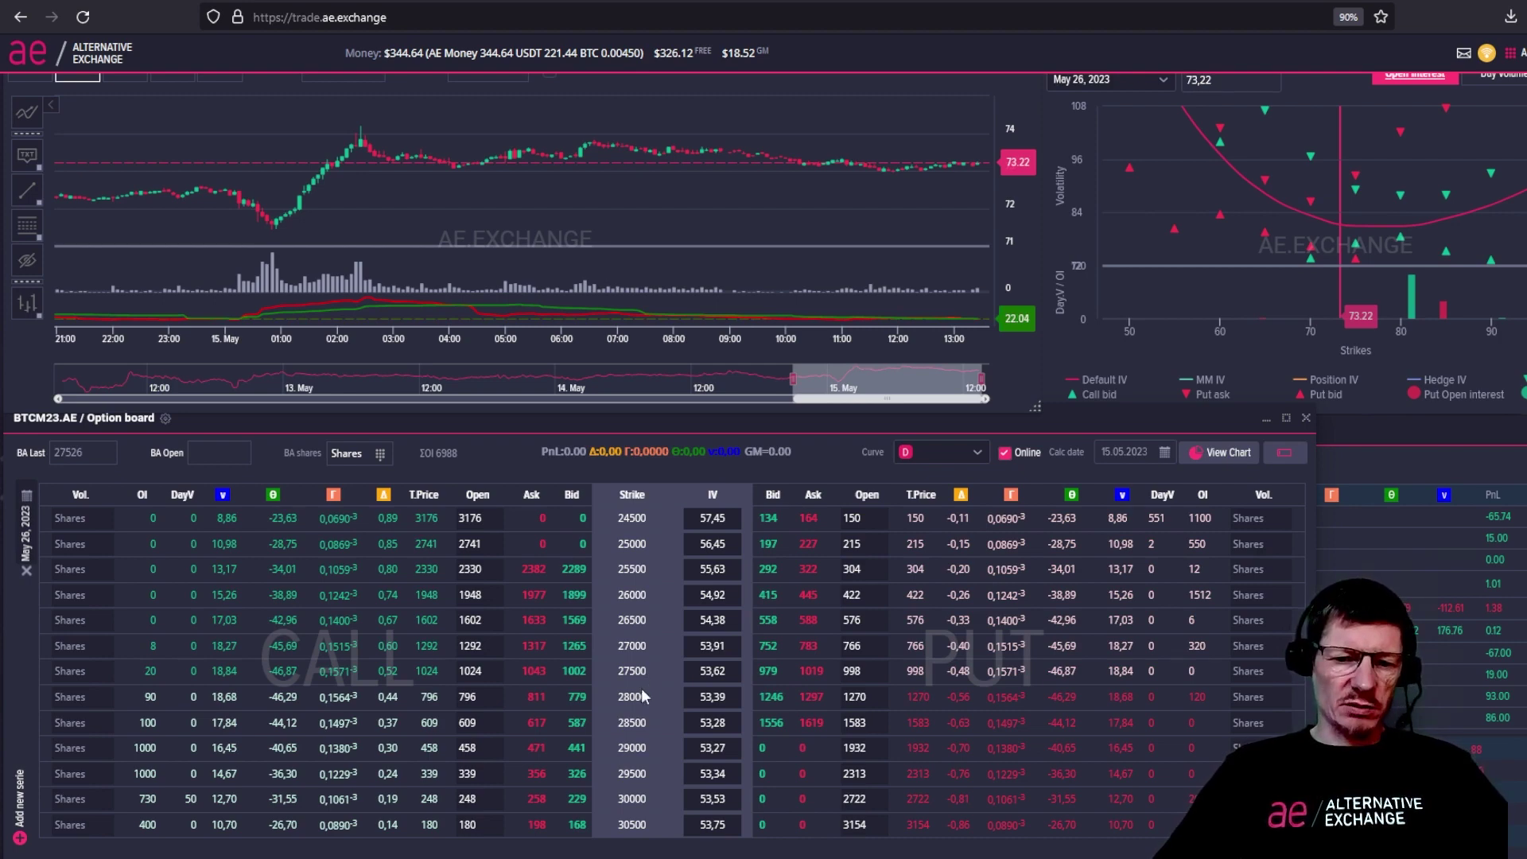
Enter 1 lot for the 29000 call and chart its PnL curves for May 15–26.
scroll(641, 689, down, 1)
text(1)
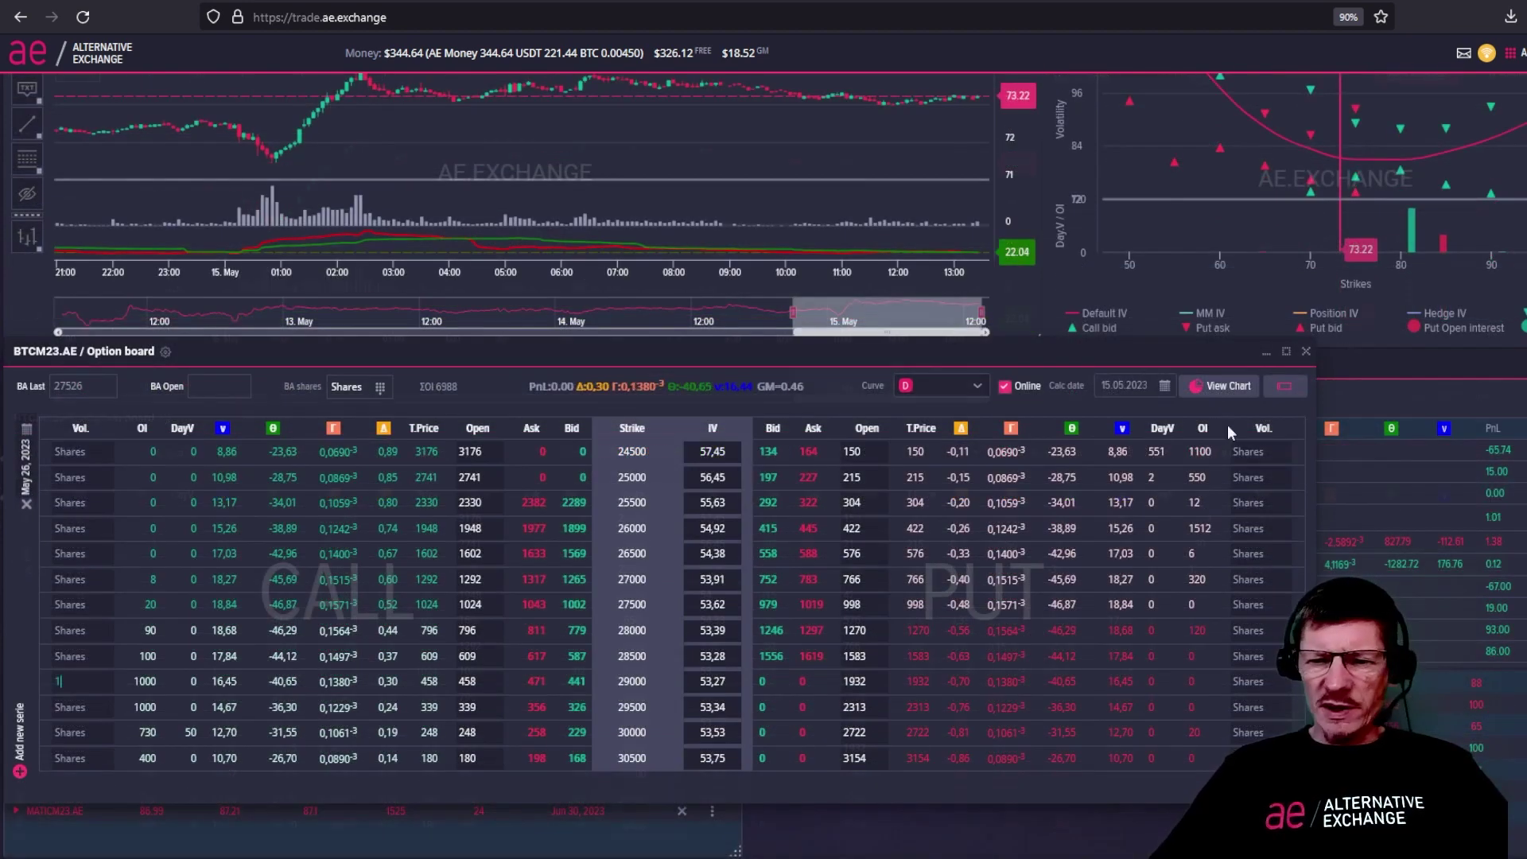
click(1220, 386)
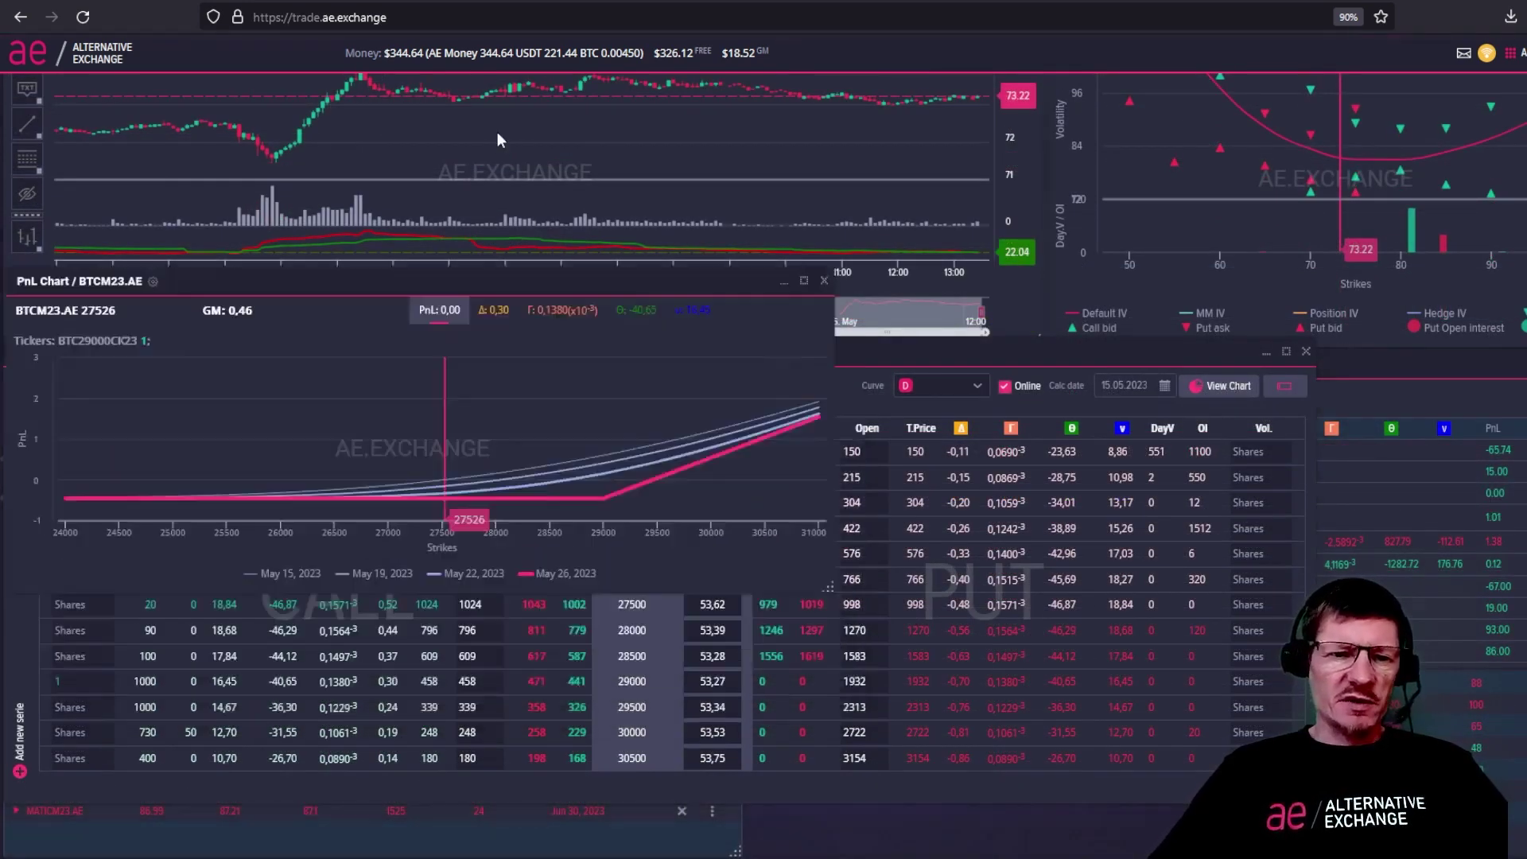
scroll(959, 481, up, 1)
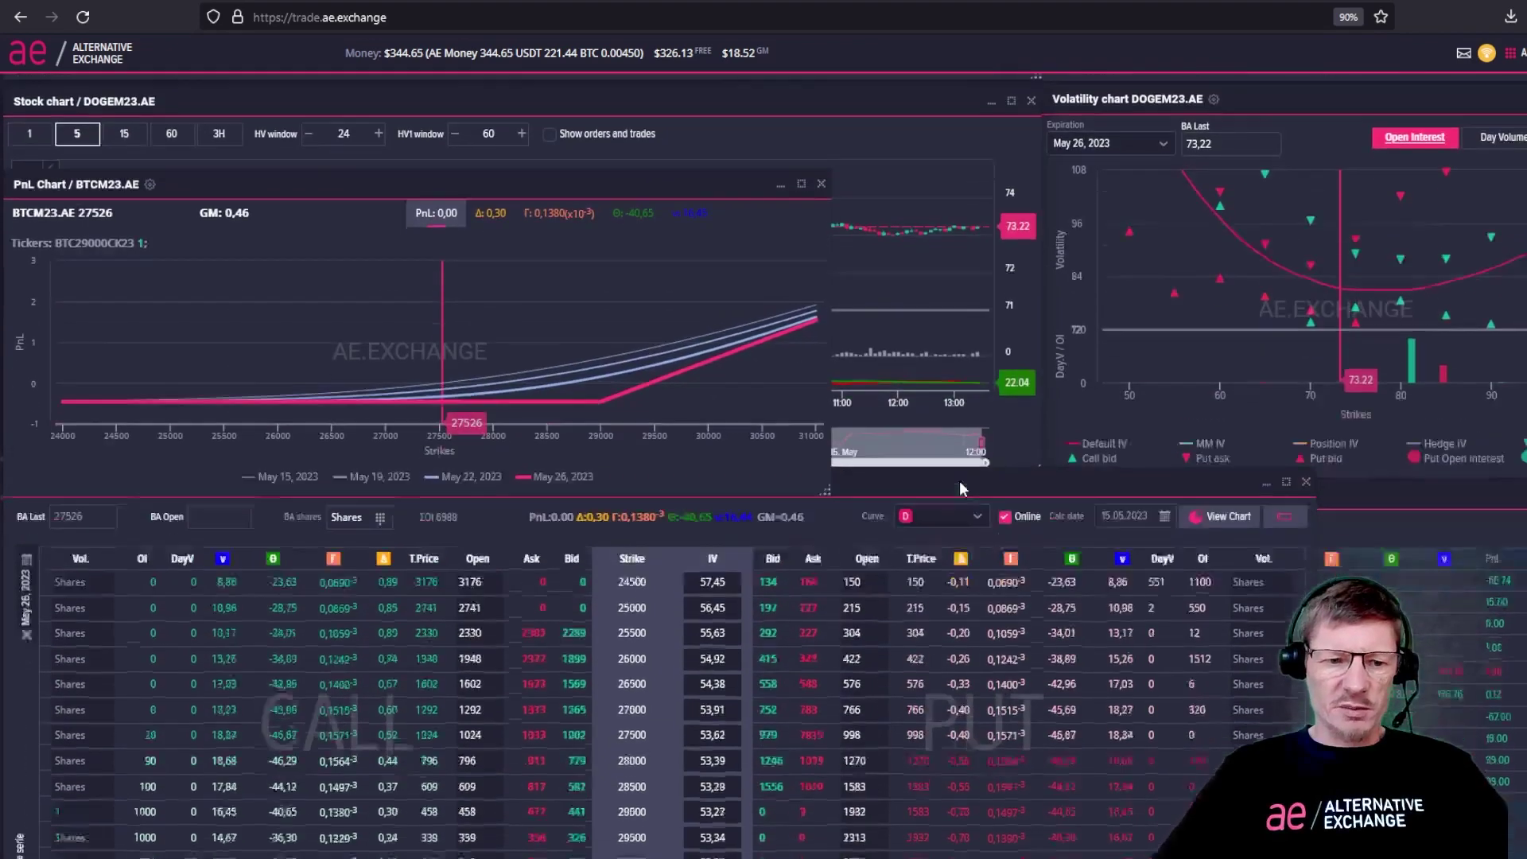
scroll(961, 481, up, 1)
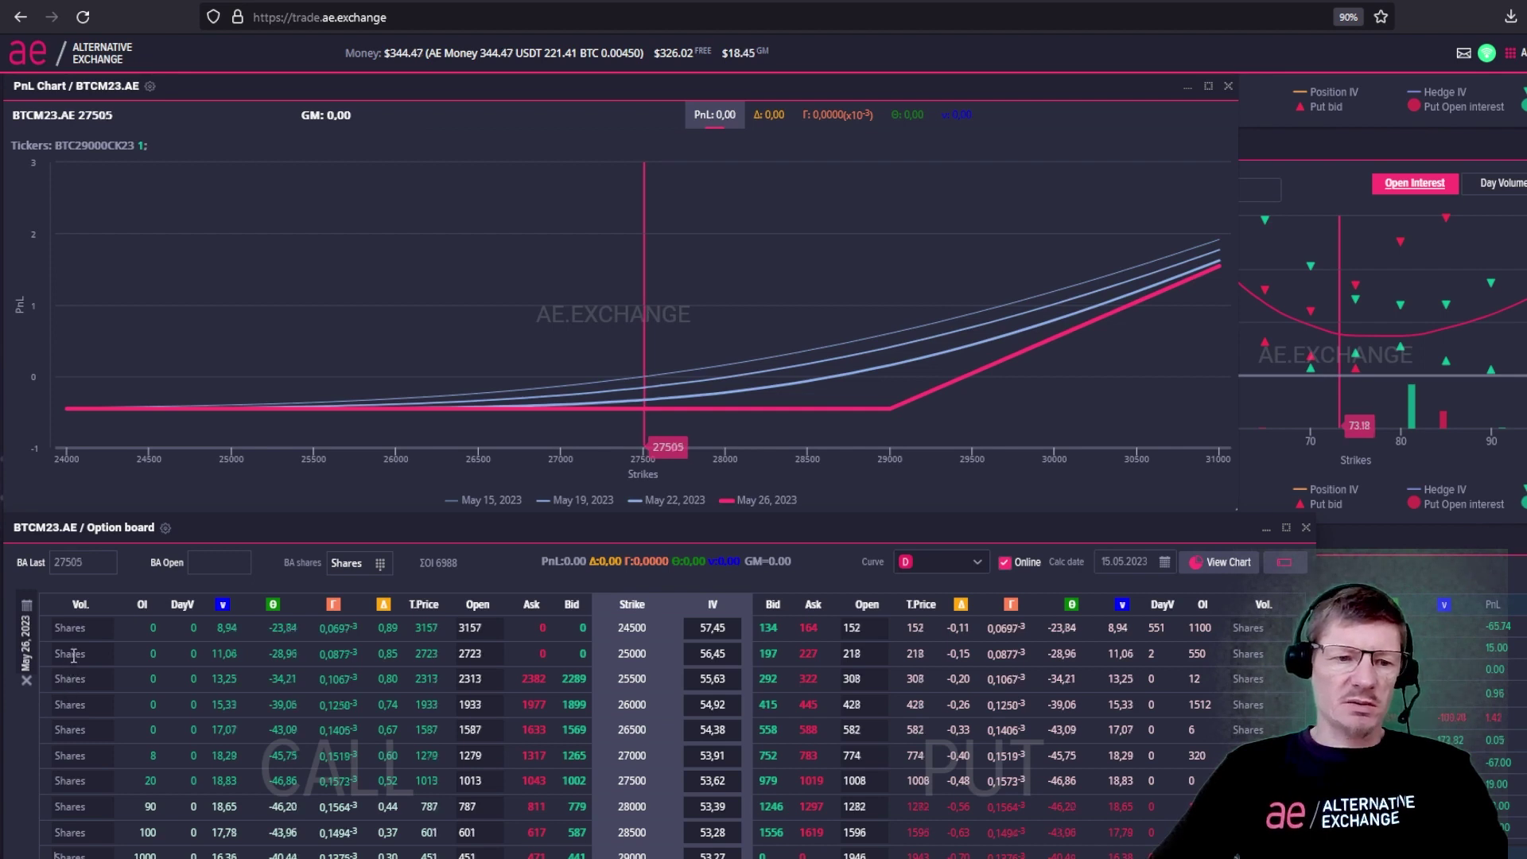
Reprice the PnL chart with one 25000-strike call, then clear that quantity.
click(72, 653)
text(1)
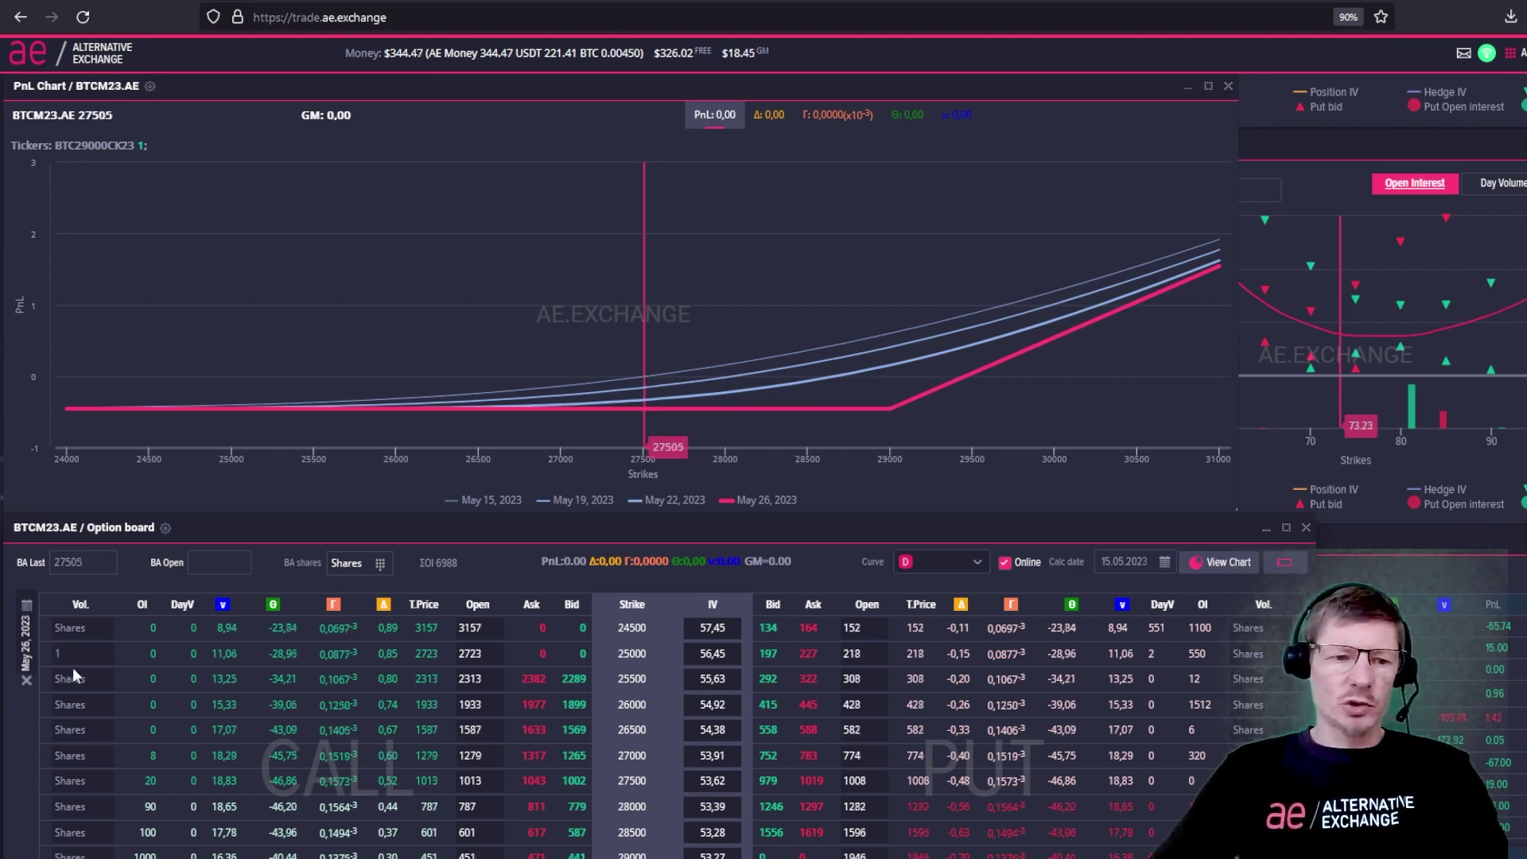
key(Return)
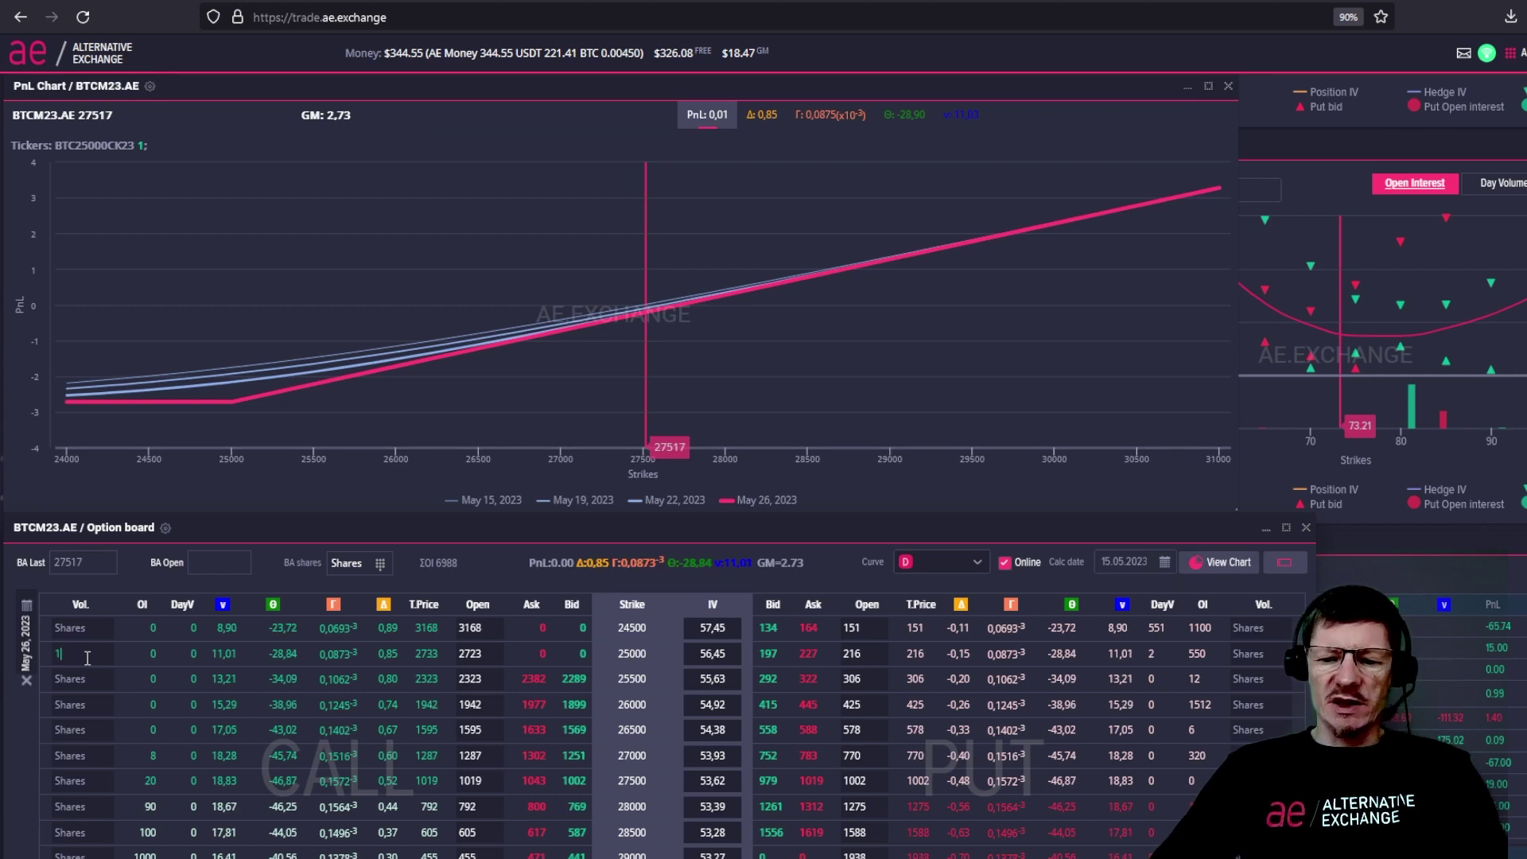
key(Return)
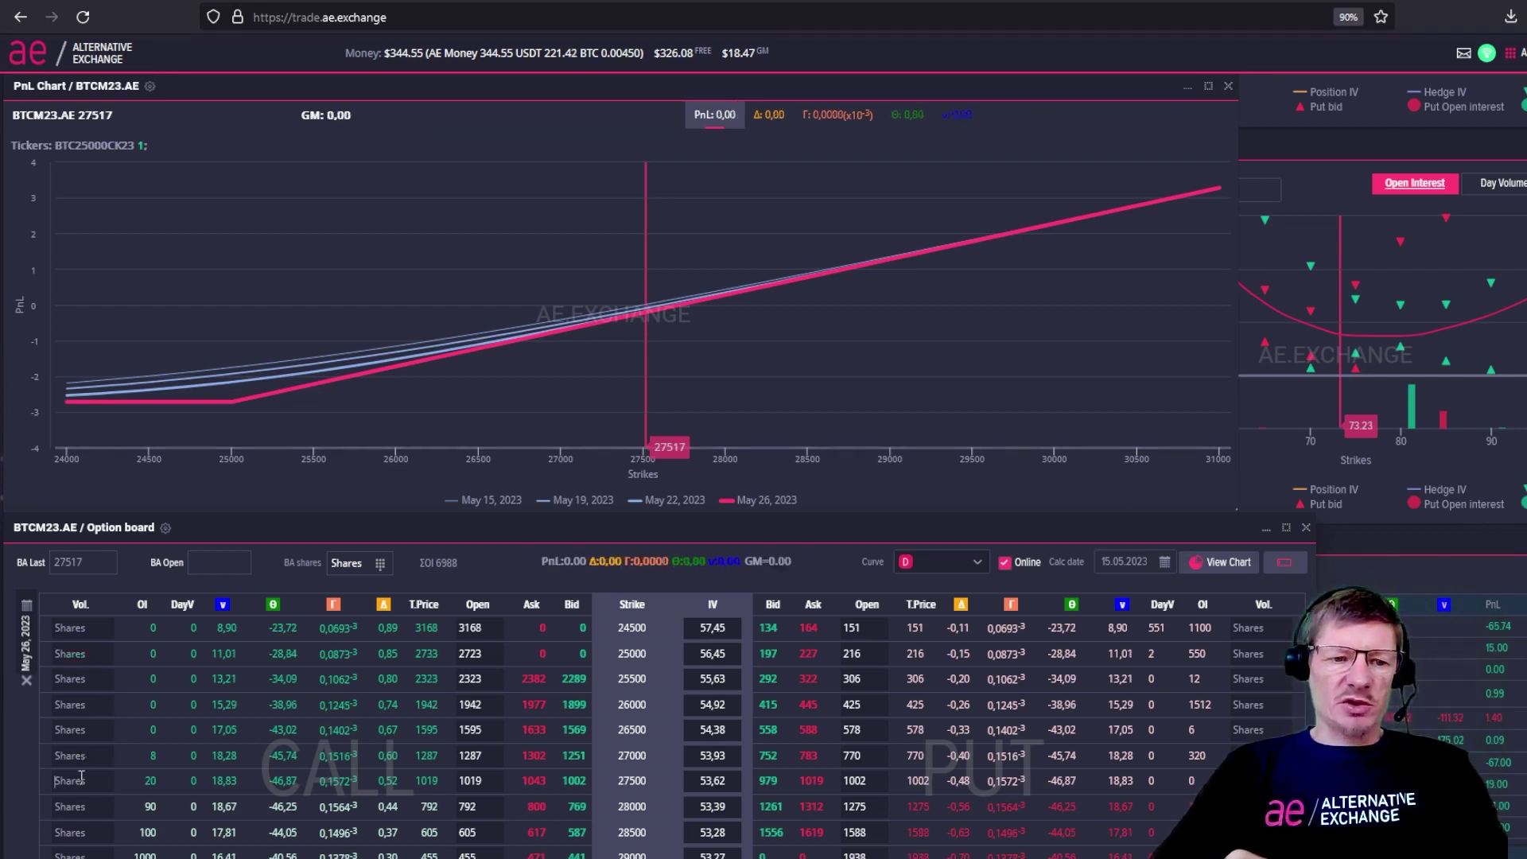
Add one 27500 call to the profile, then remove it so the Greeks return to 0.00.
click(83, 776)
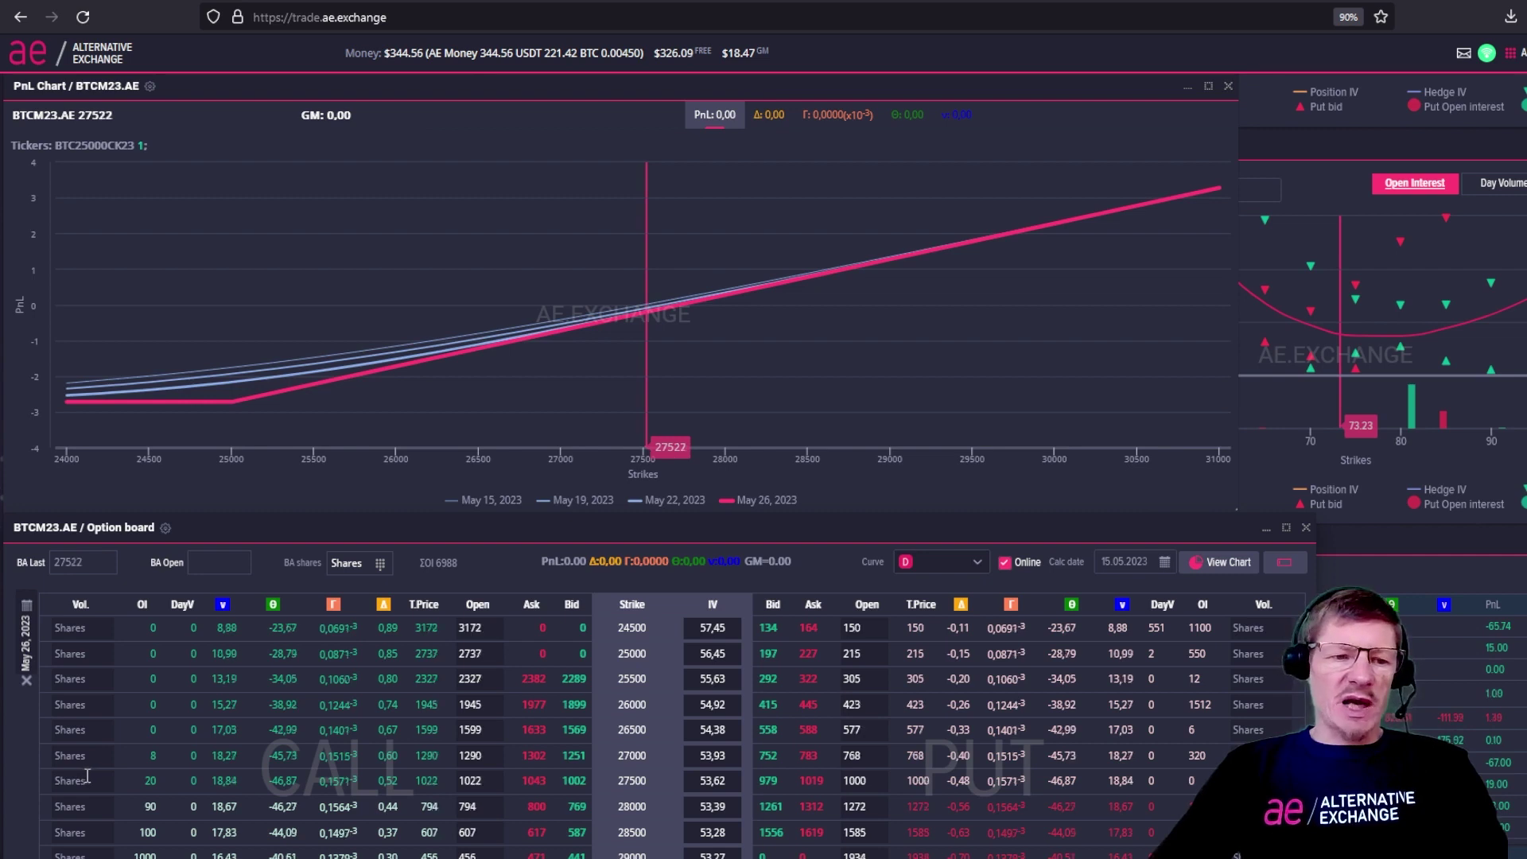
text(1)
key(Return)
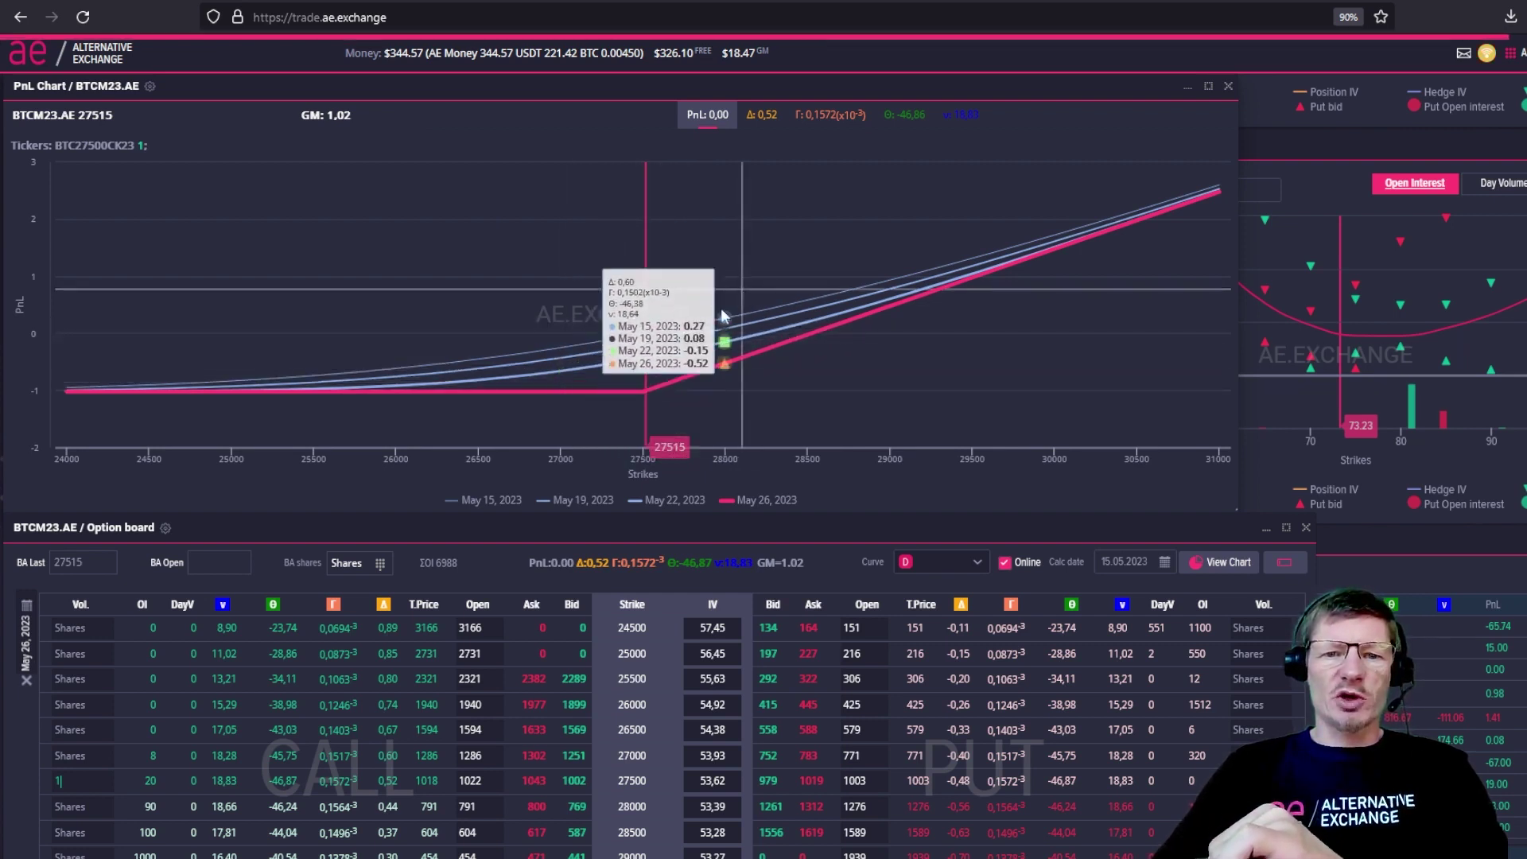
key(BackSpace)
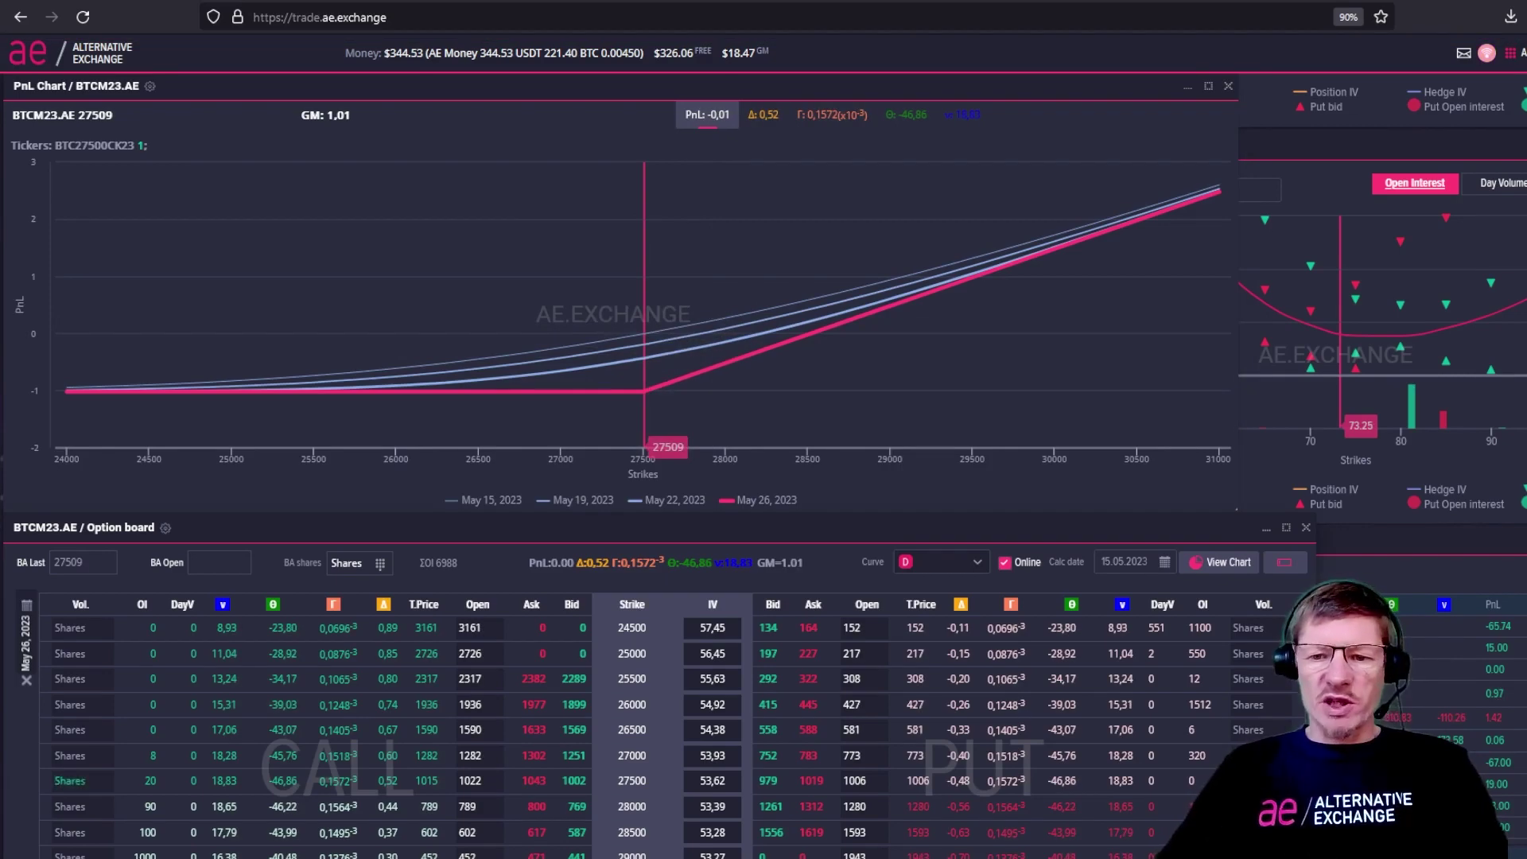
Commit one 25000 put, producing curves rising below 25000 with delta -0.15.
click(1259, 653)
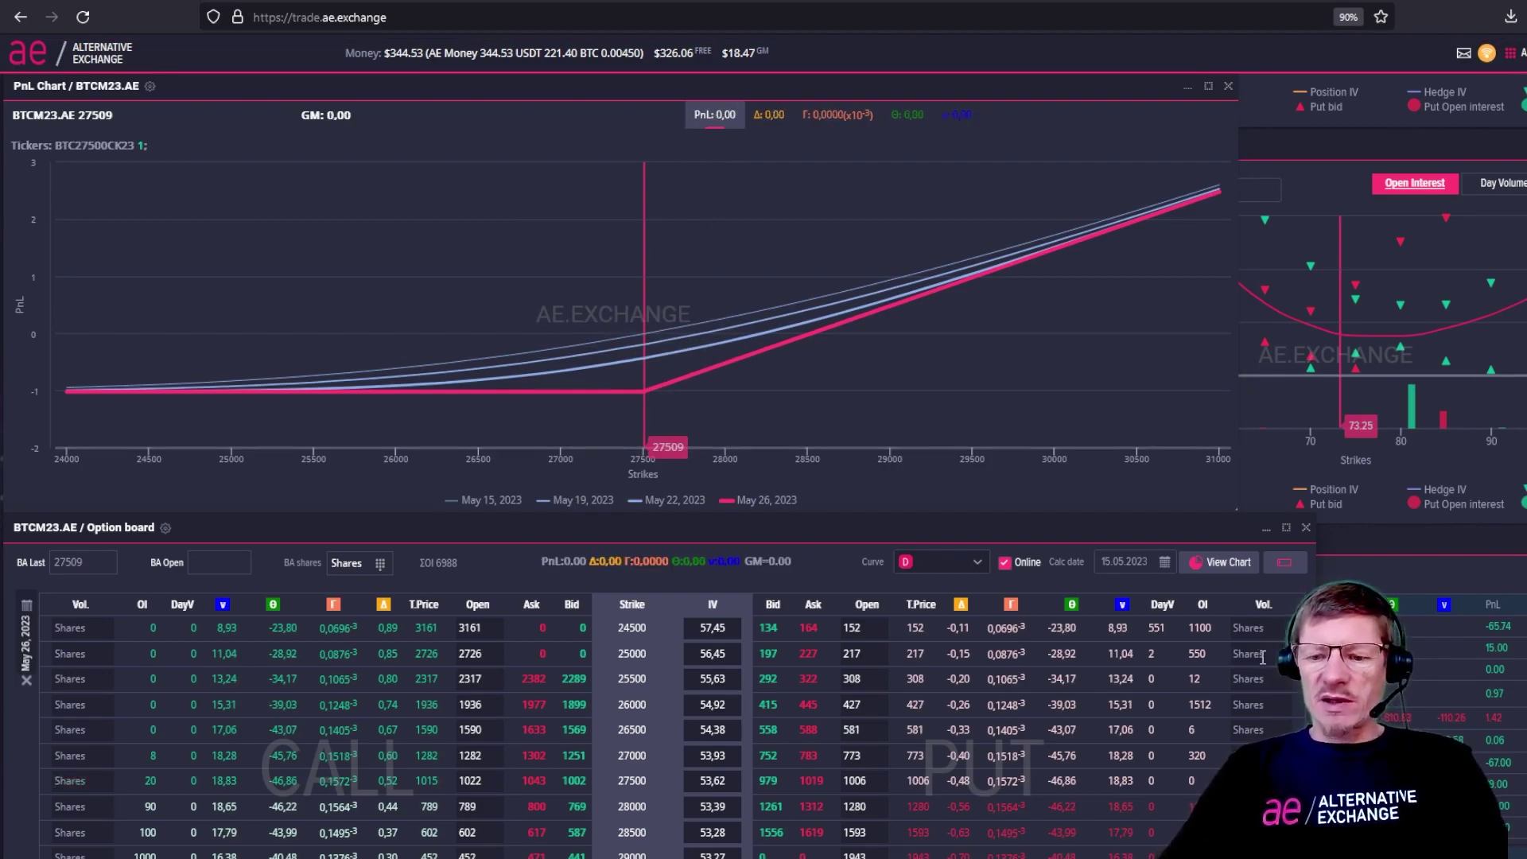
text(1)
key(Return)
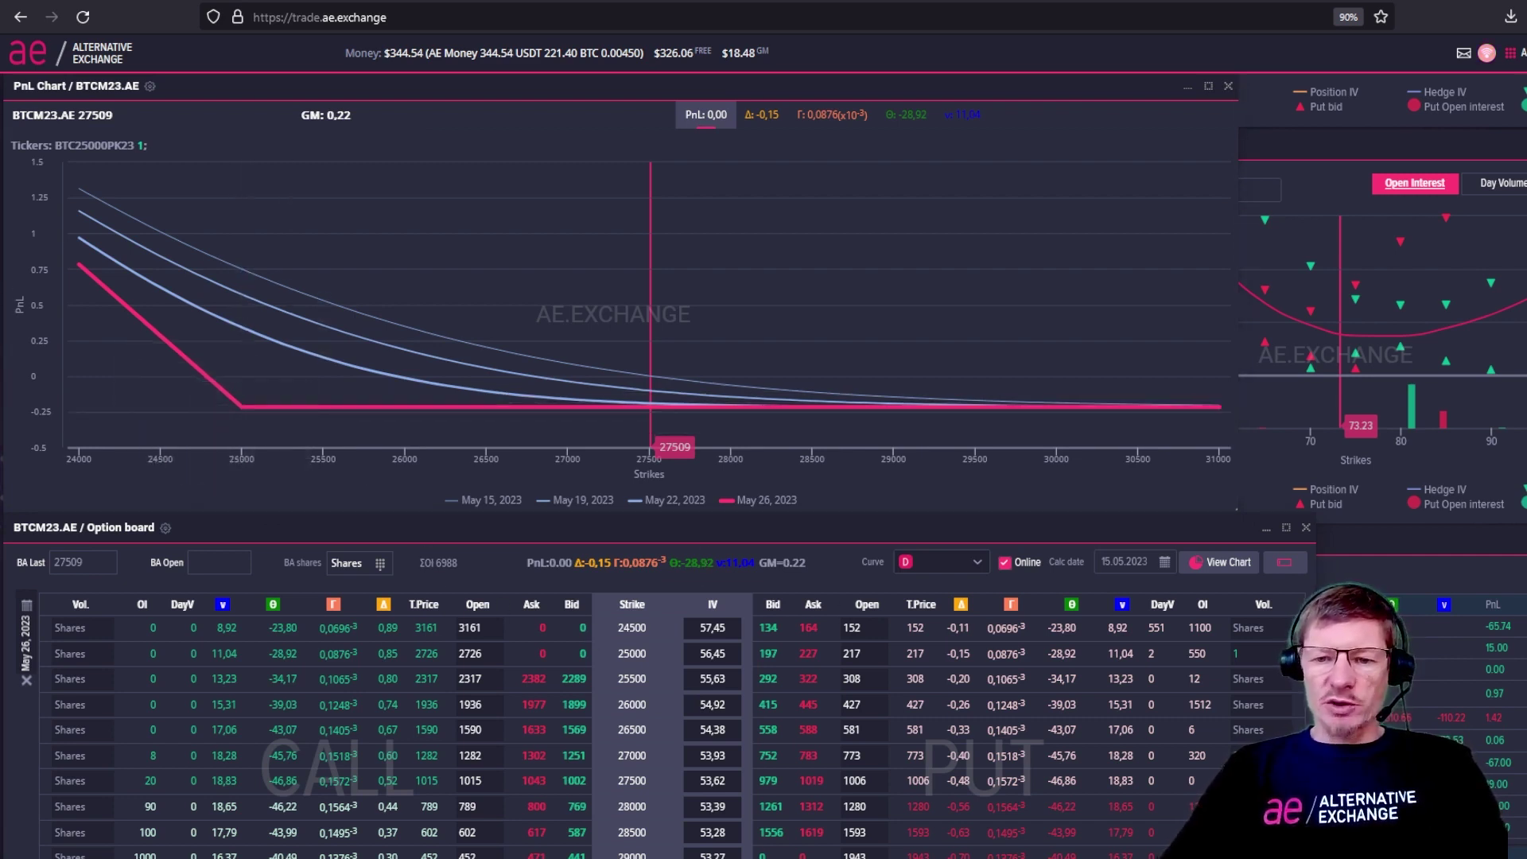
scroll(1217, 765, down, 2)
scroll(763, 465, down, 2)
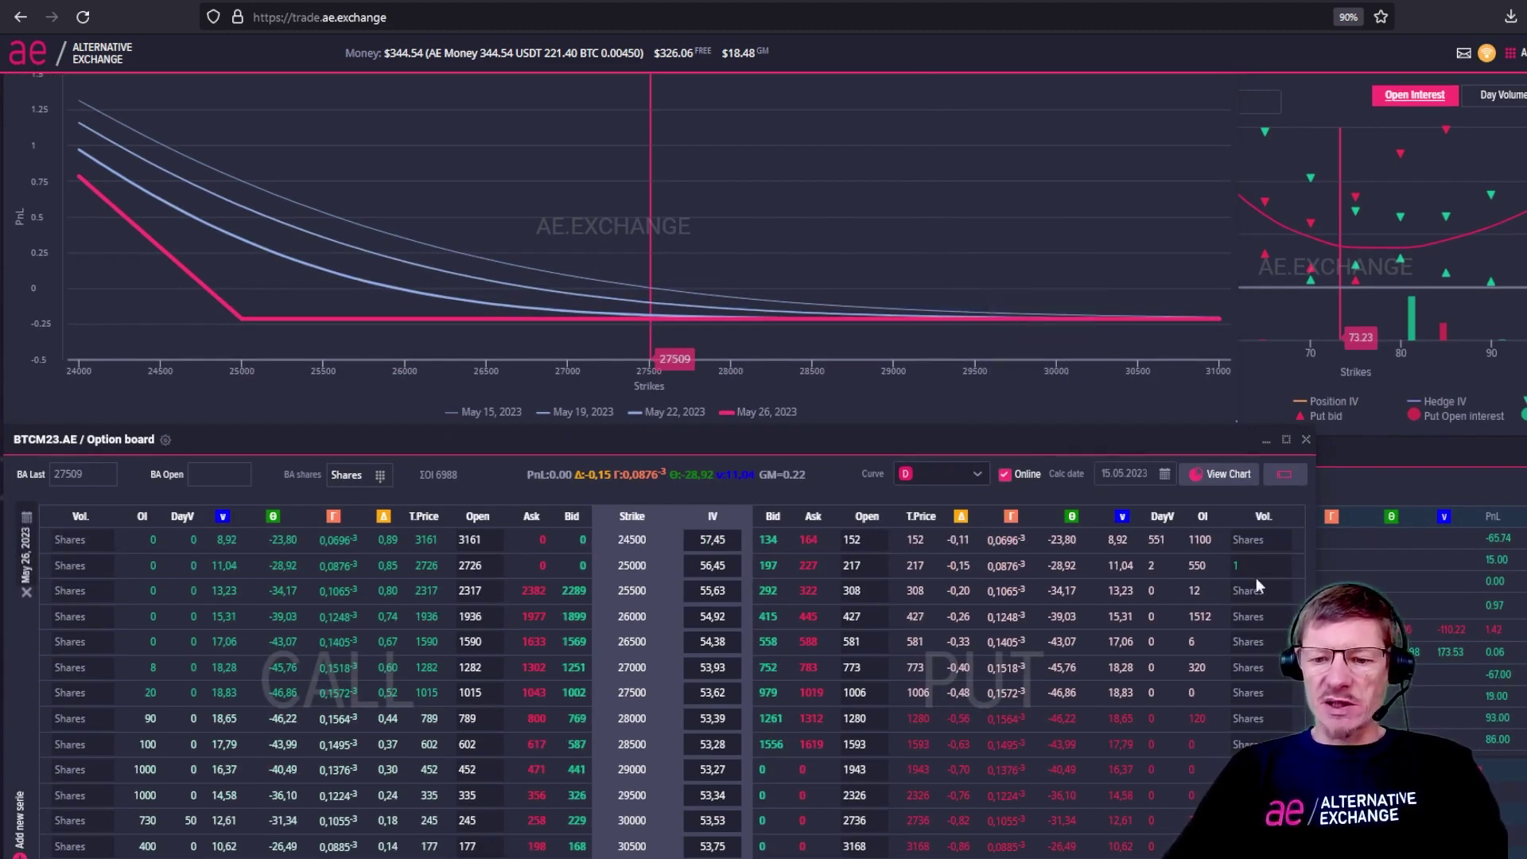
Clear the 25000 put, then enter and remove a one-lot 27500 put.
key(BackSpace)
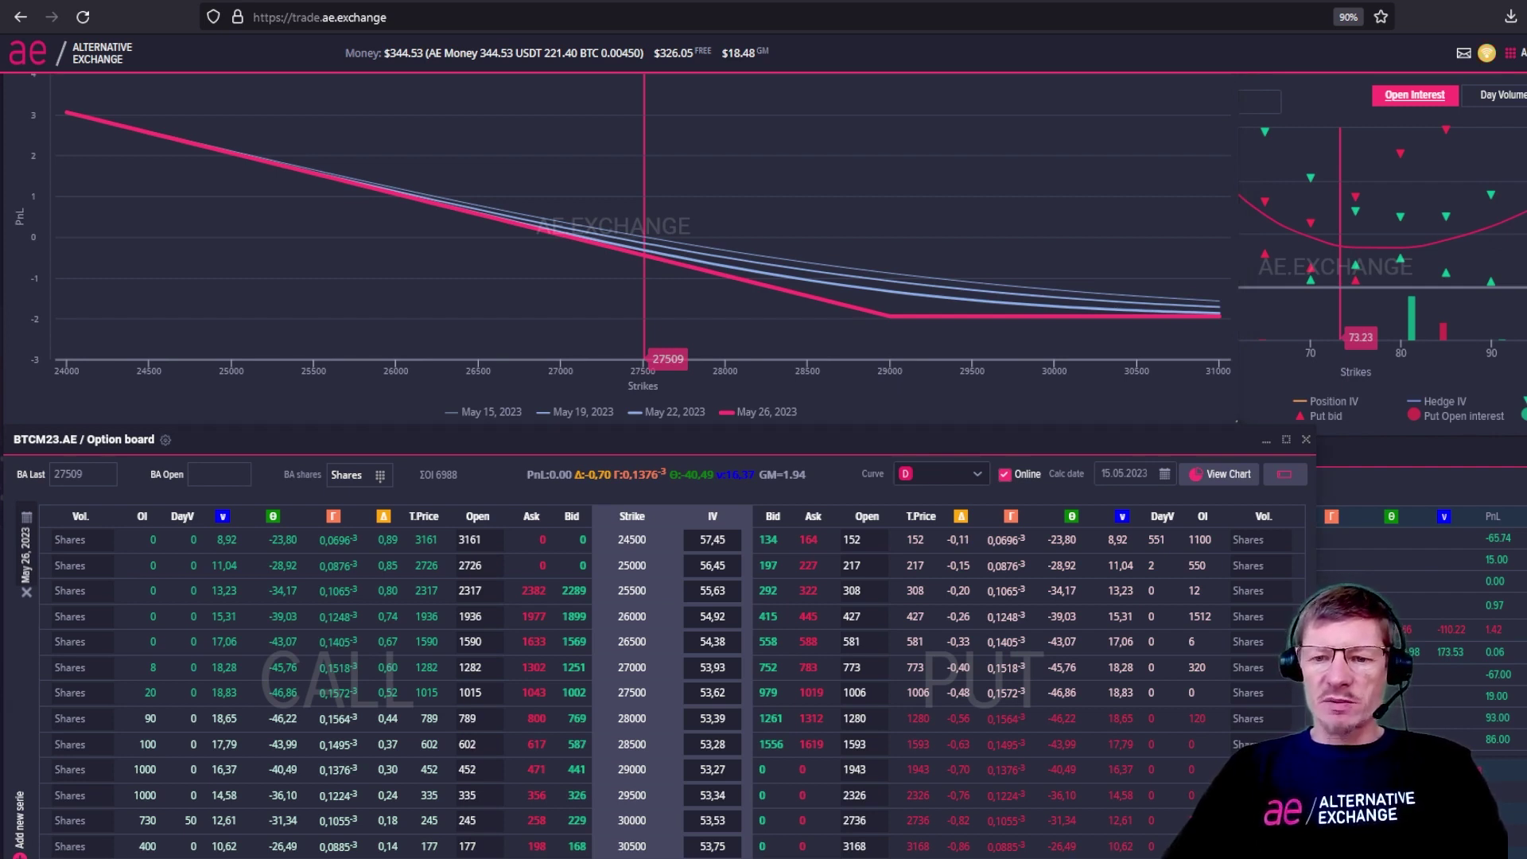
click(1241, 694)
text(1)
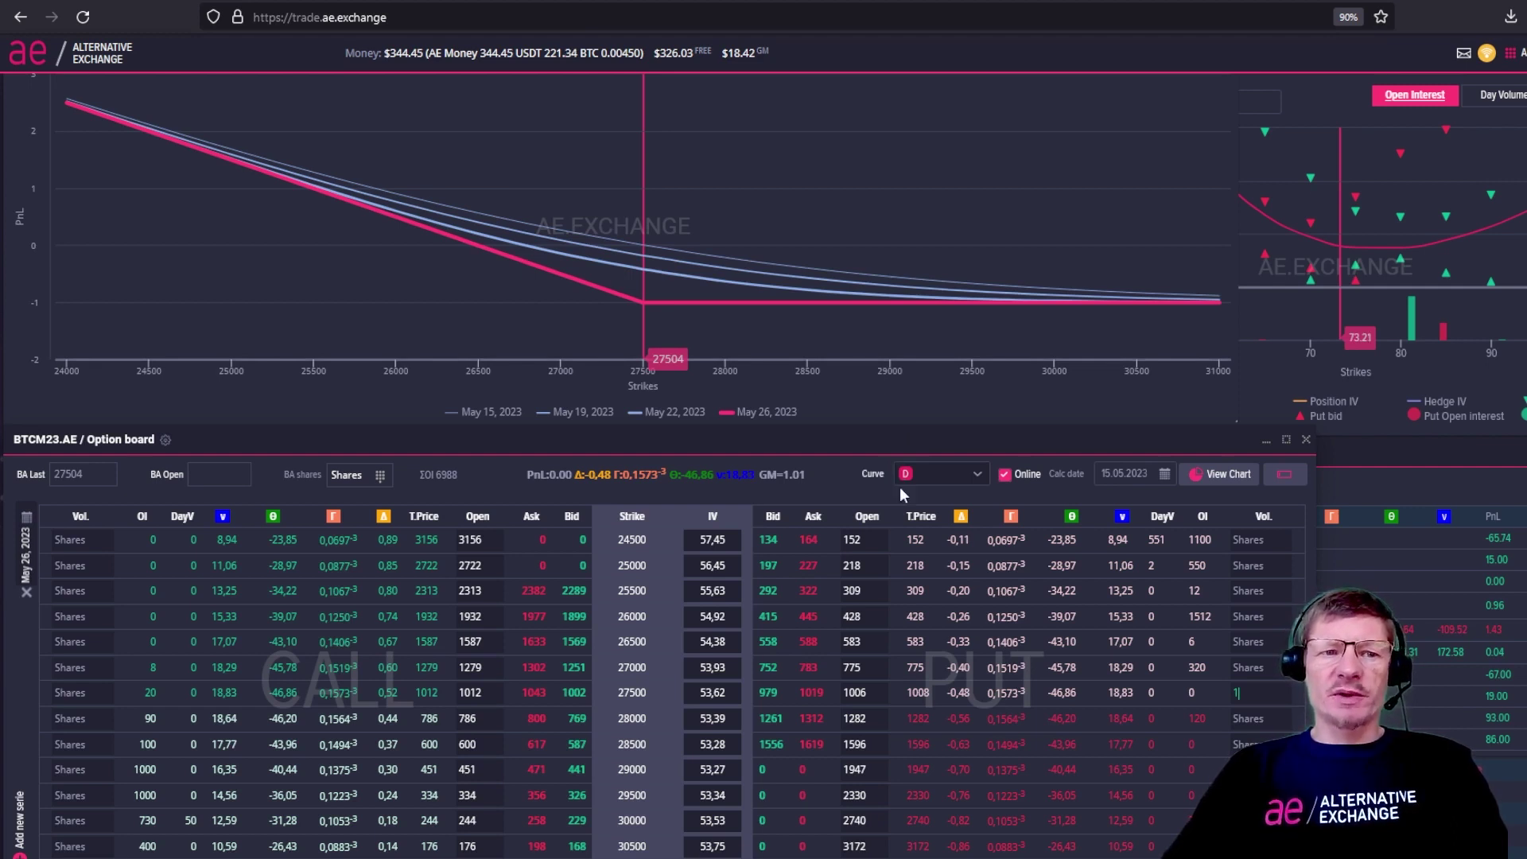
key(BackSpace)
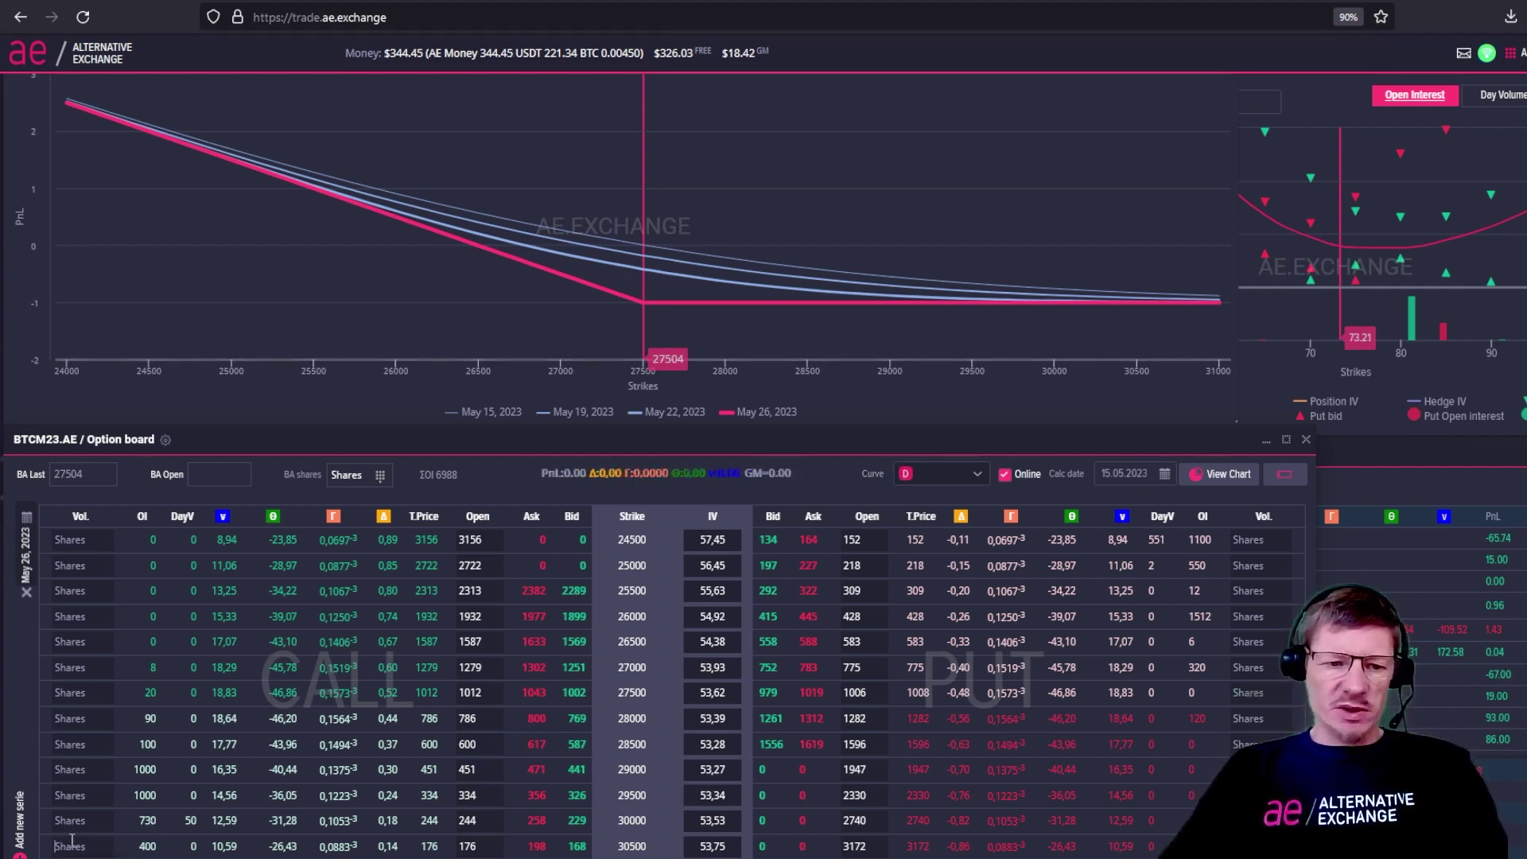
Enter one 30000 call, read its per-date PnL near 30000, then clear it.
text(1)
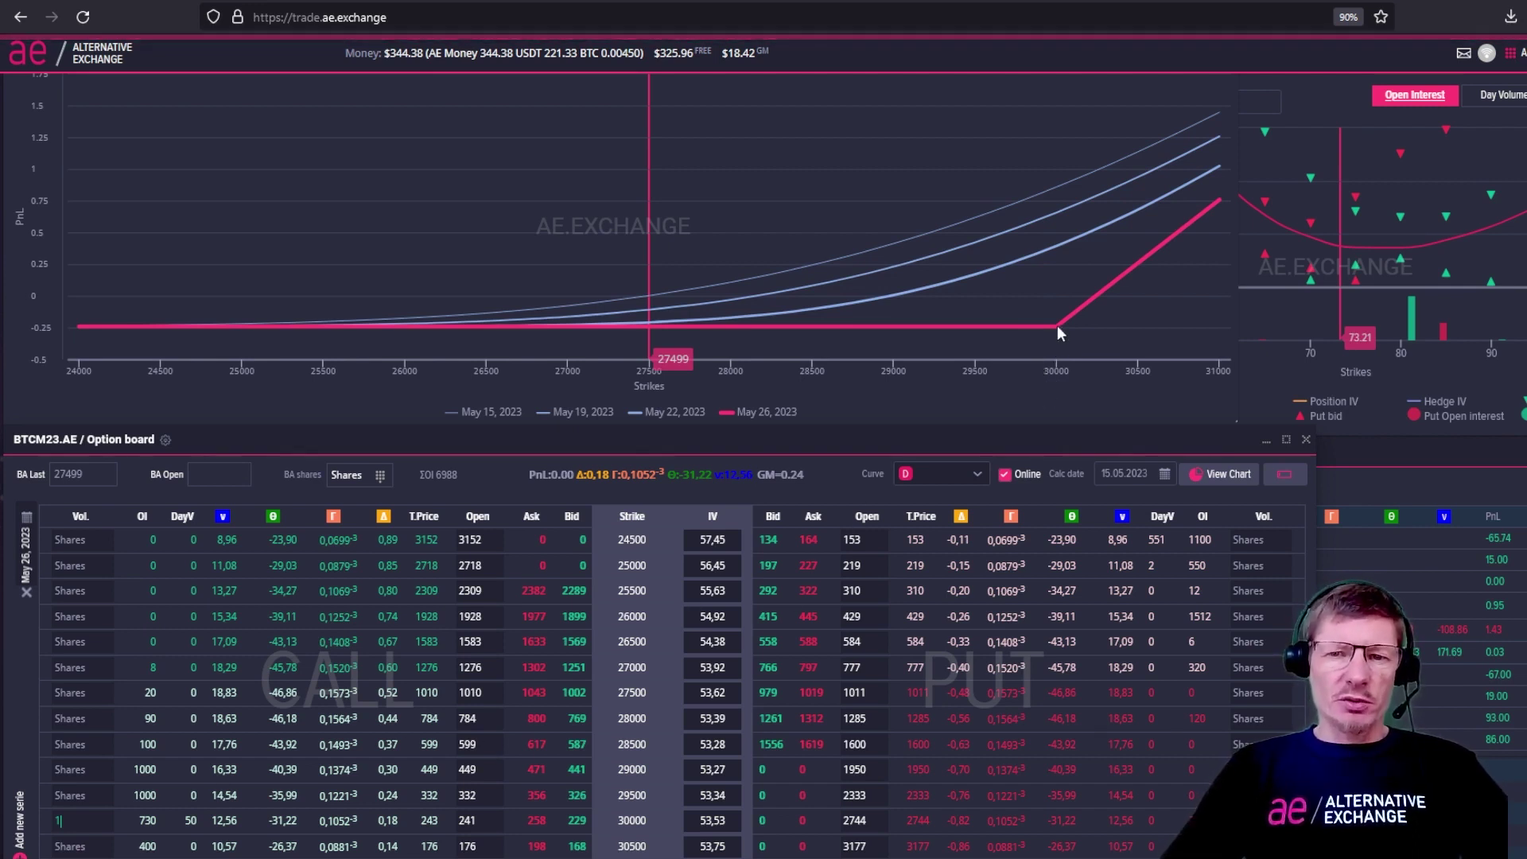
mouse_move(1048, 354)
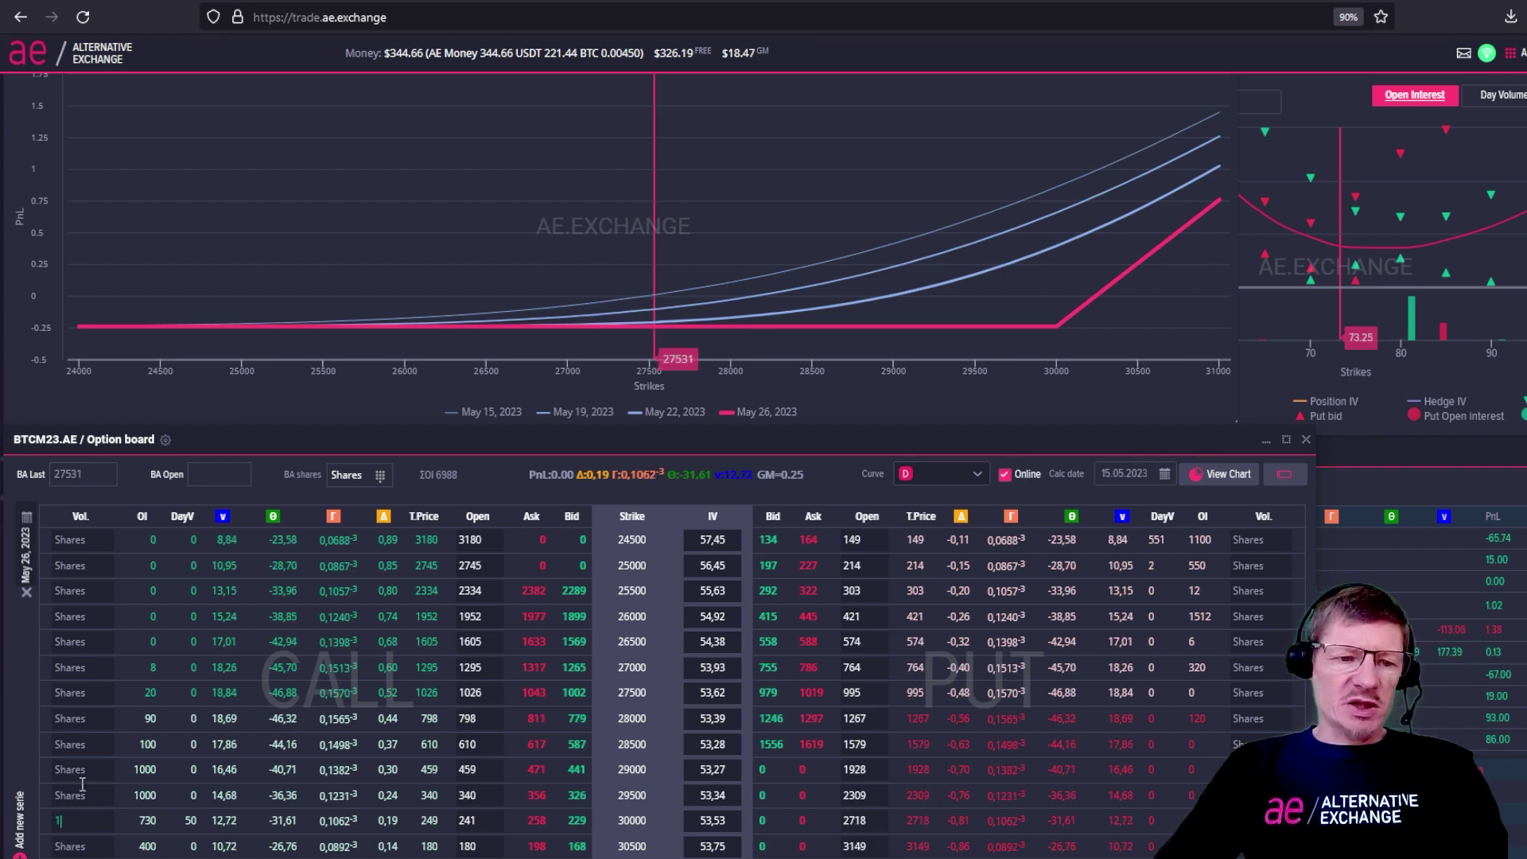
key(BackSpace)
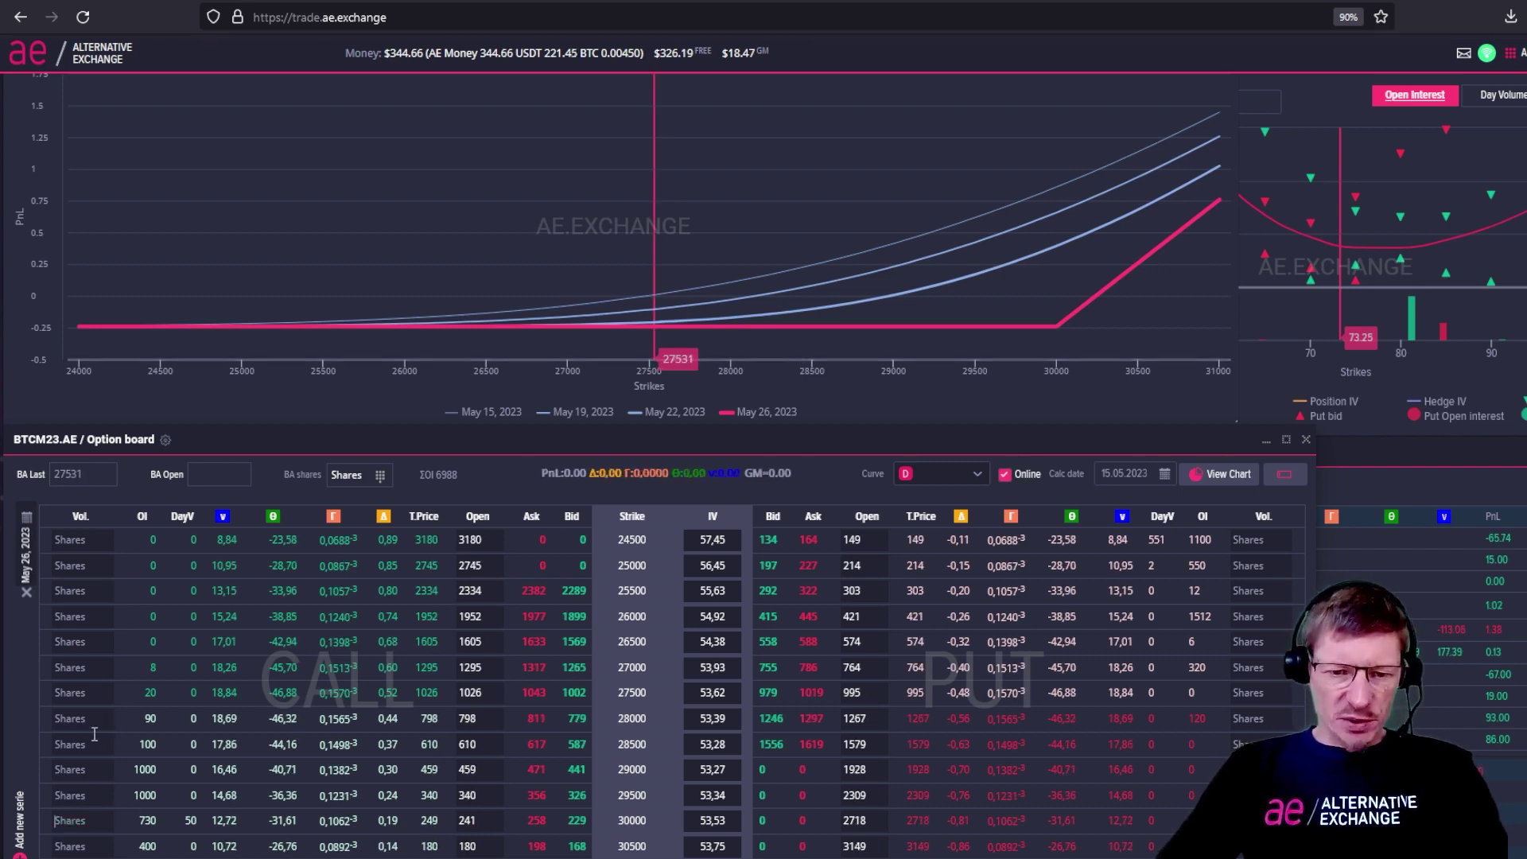
Enter a volume of 1 for the 26500 call, giving delta 0.67.
click(86, 645)
text(1)
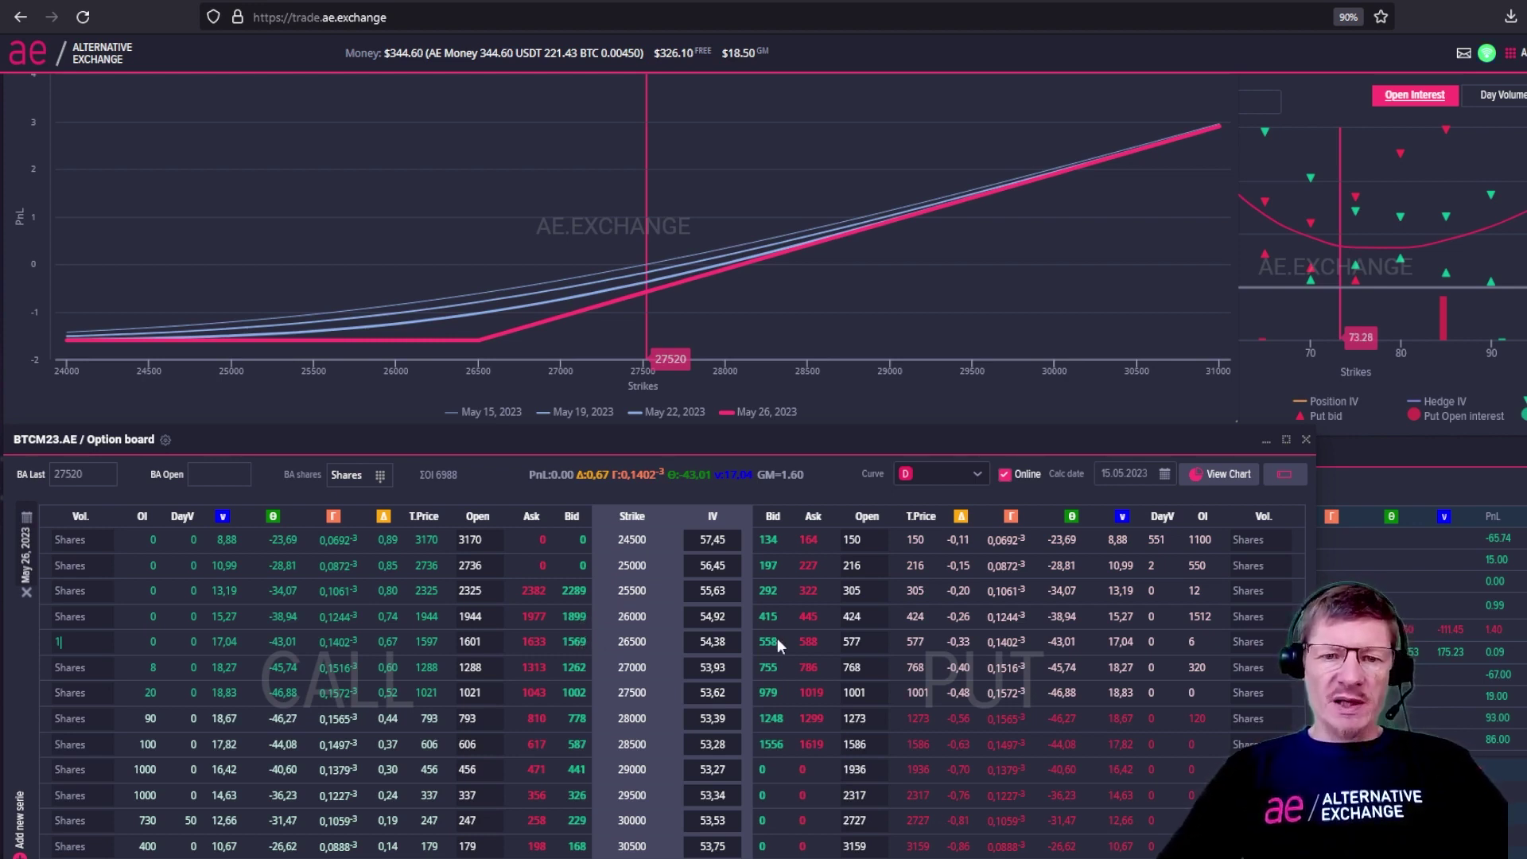
Swap in a one-lot 25500 put, clear it, then enter one 28500 put.
click(1248, 590)
text(1)
click(1254, 675)
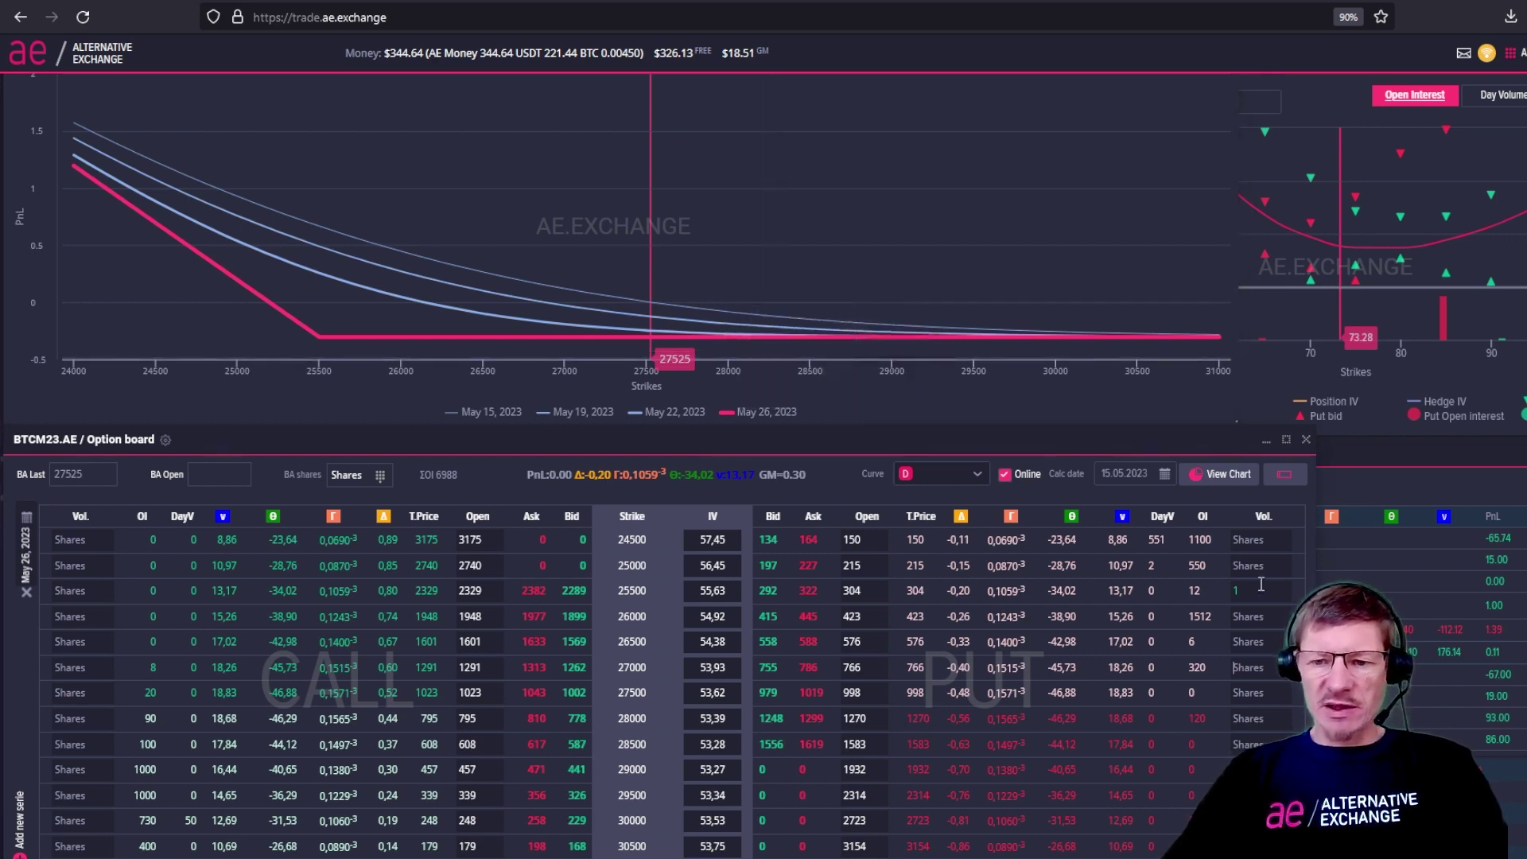
key(BackSpace)
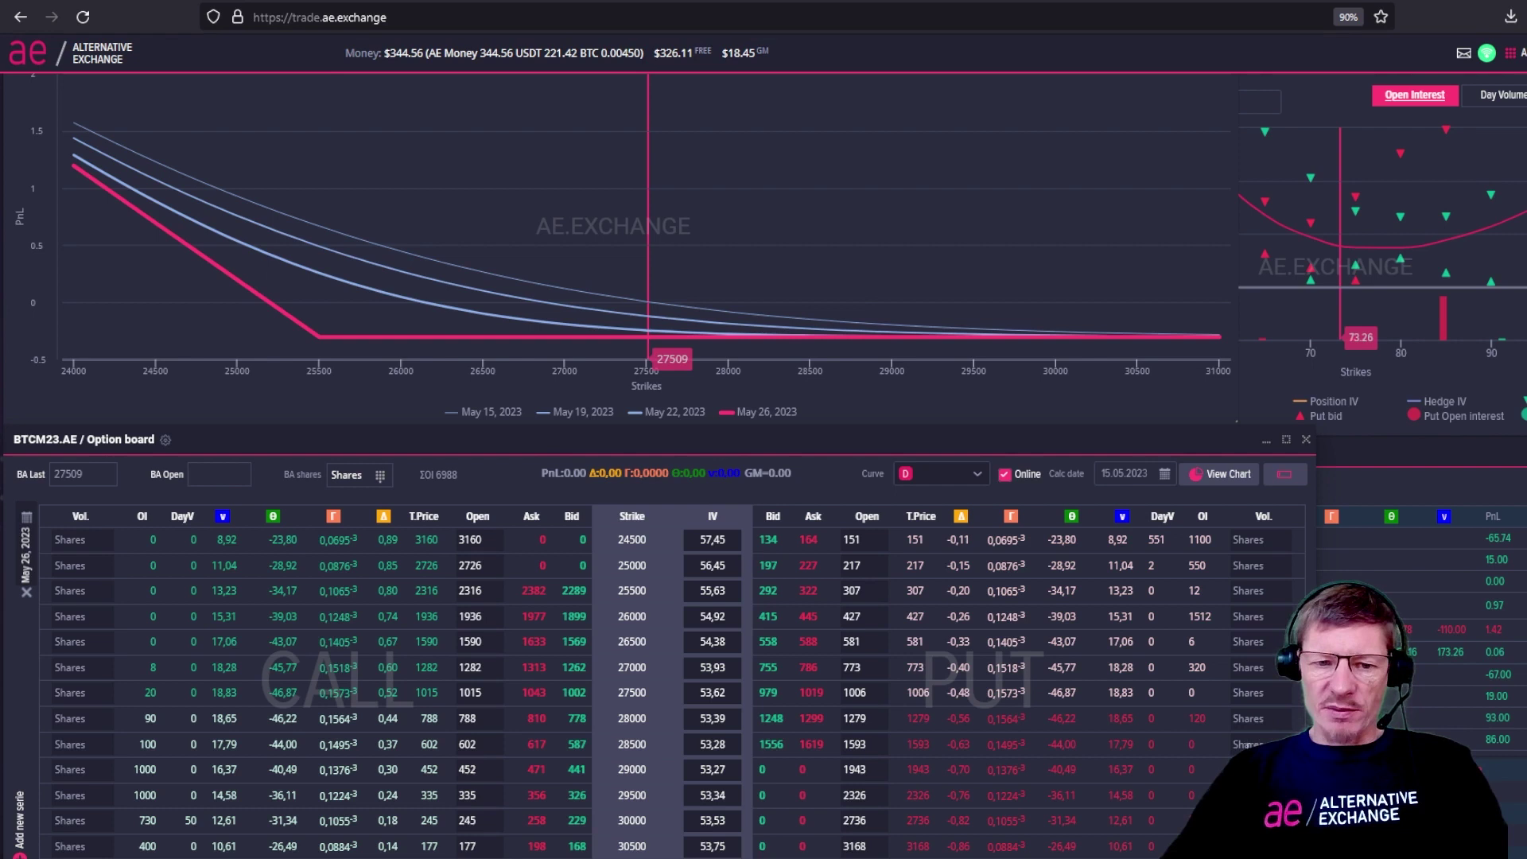
click(1238, 744)
text(1)
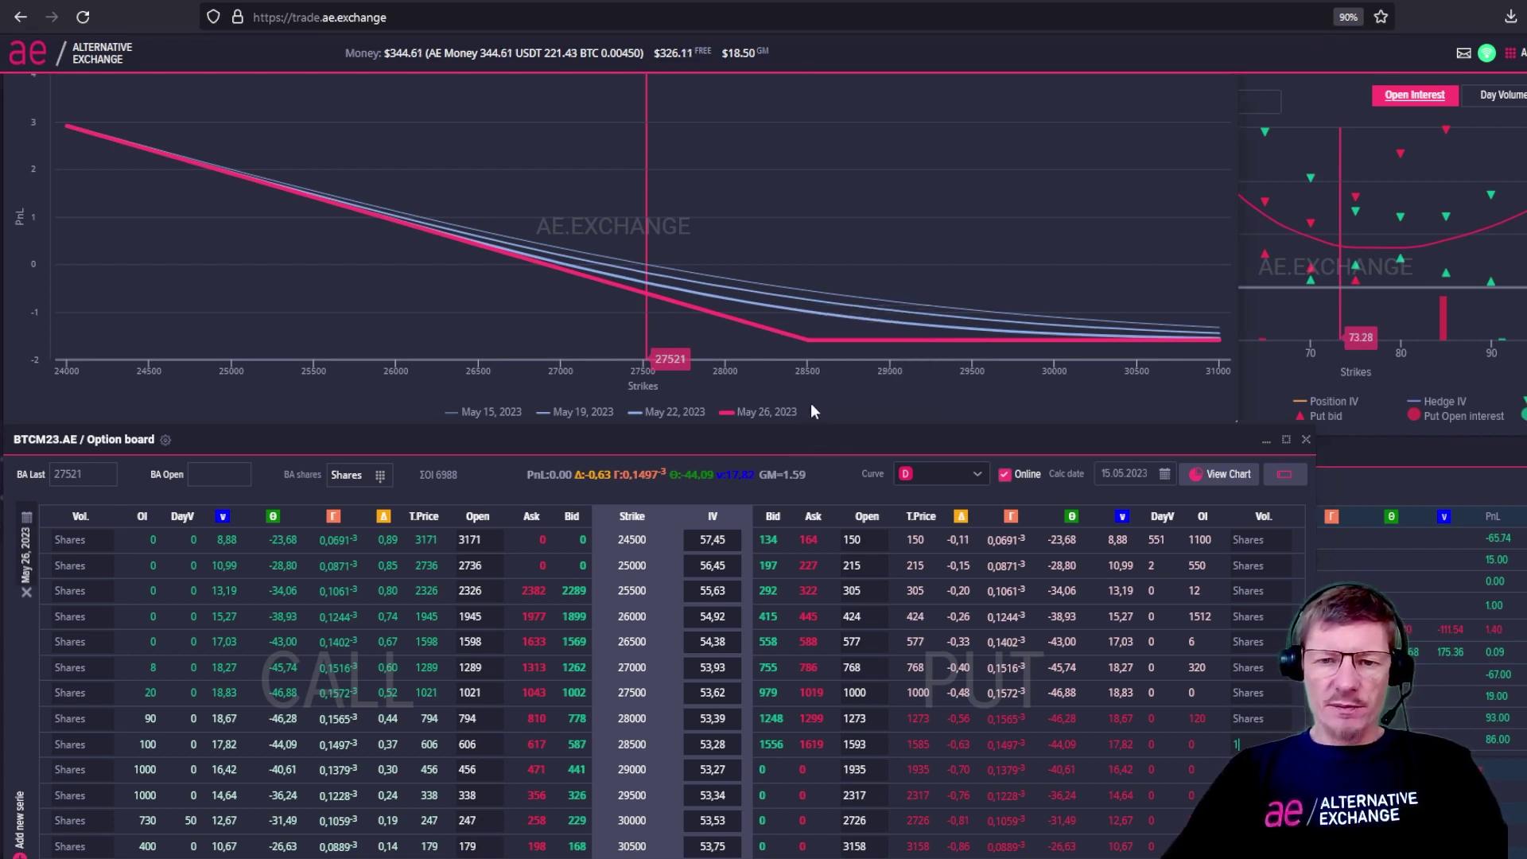
Set the 28500 put volume to 1 and study its delta -0.63 profile.
click(1235, 744)
text(1)
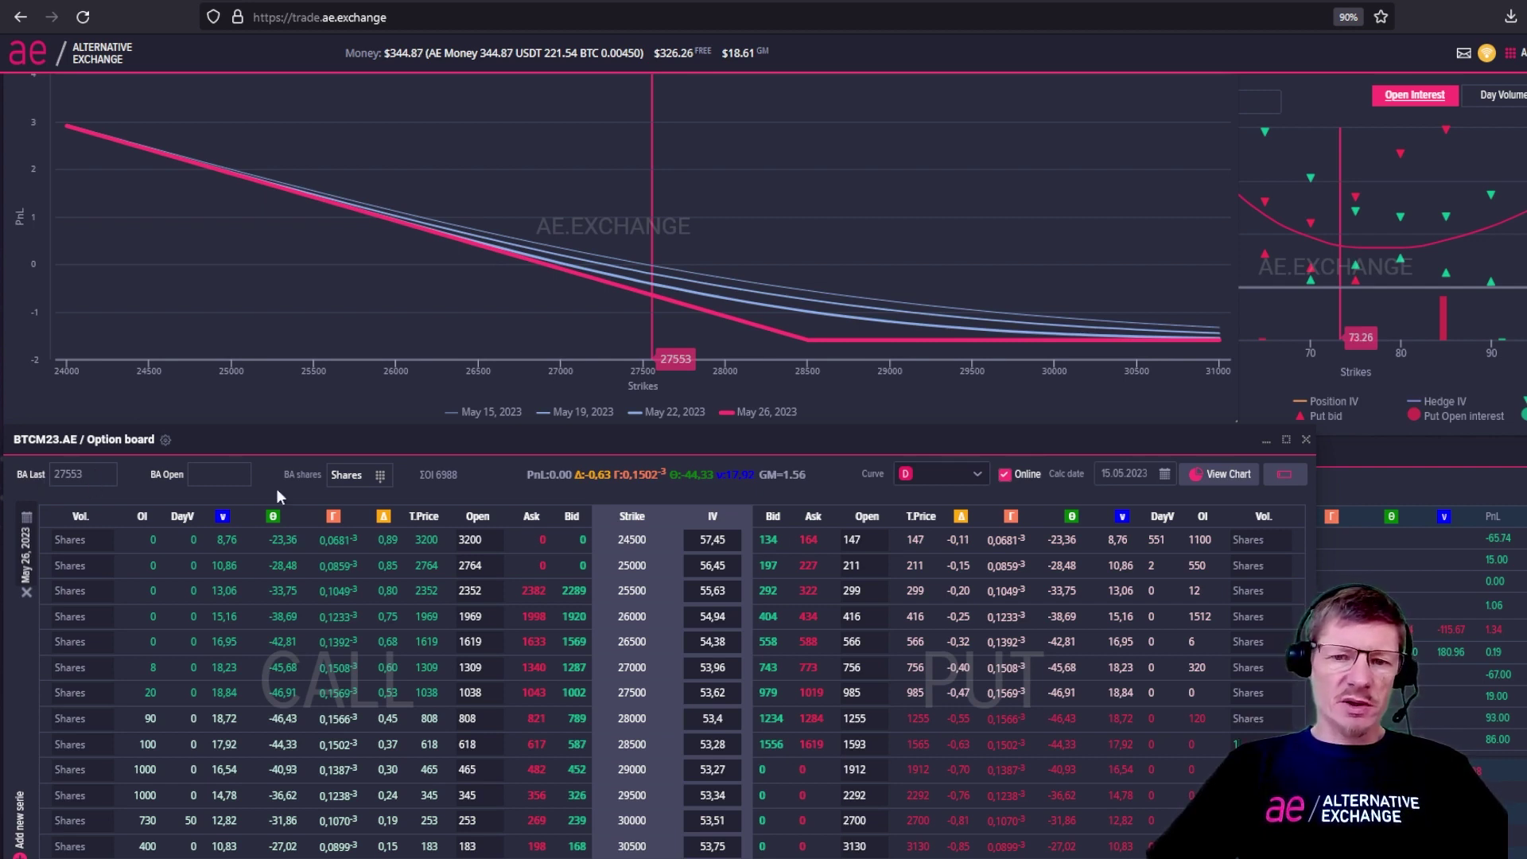
Turn off Online pricing and set the calc date to 22.05.2023, repricing the 28500 put.
click(1006, 475)
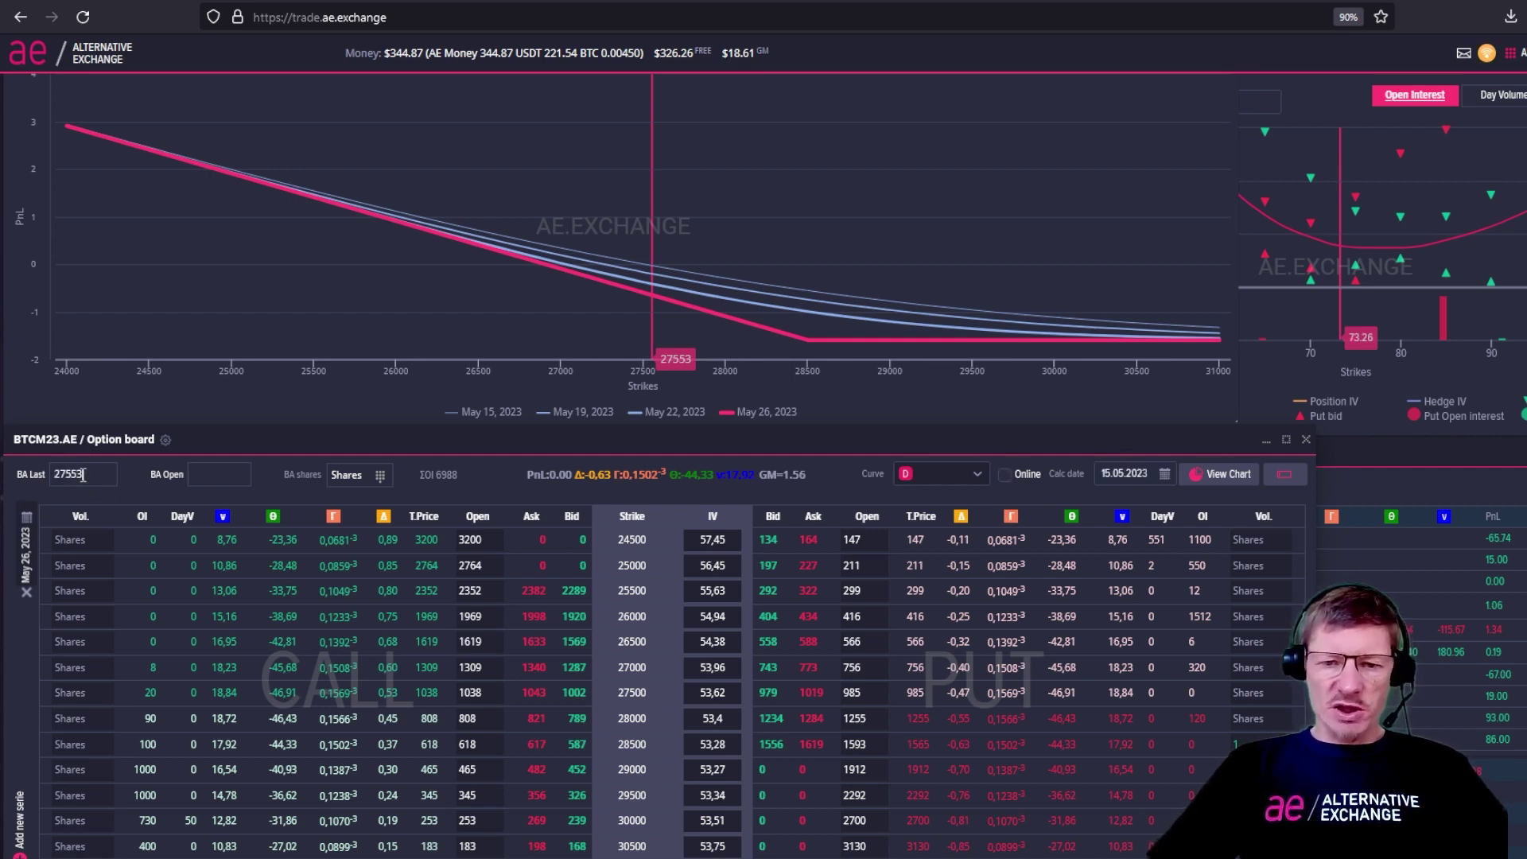
click(1164, 476)
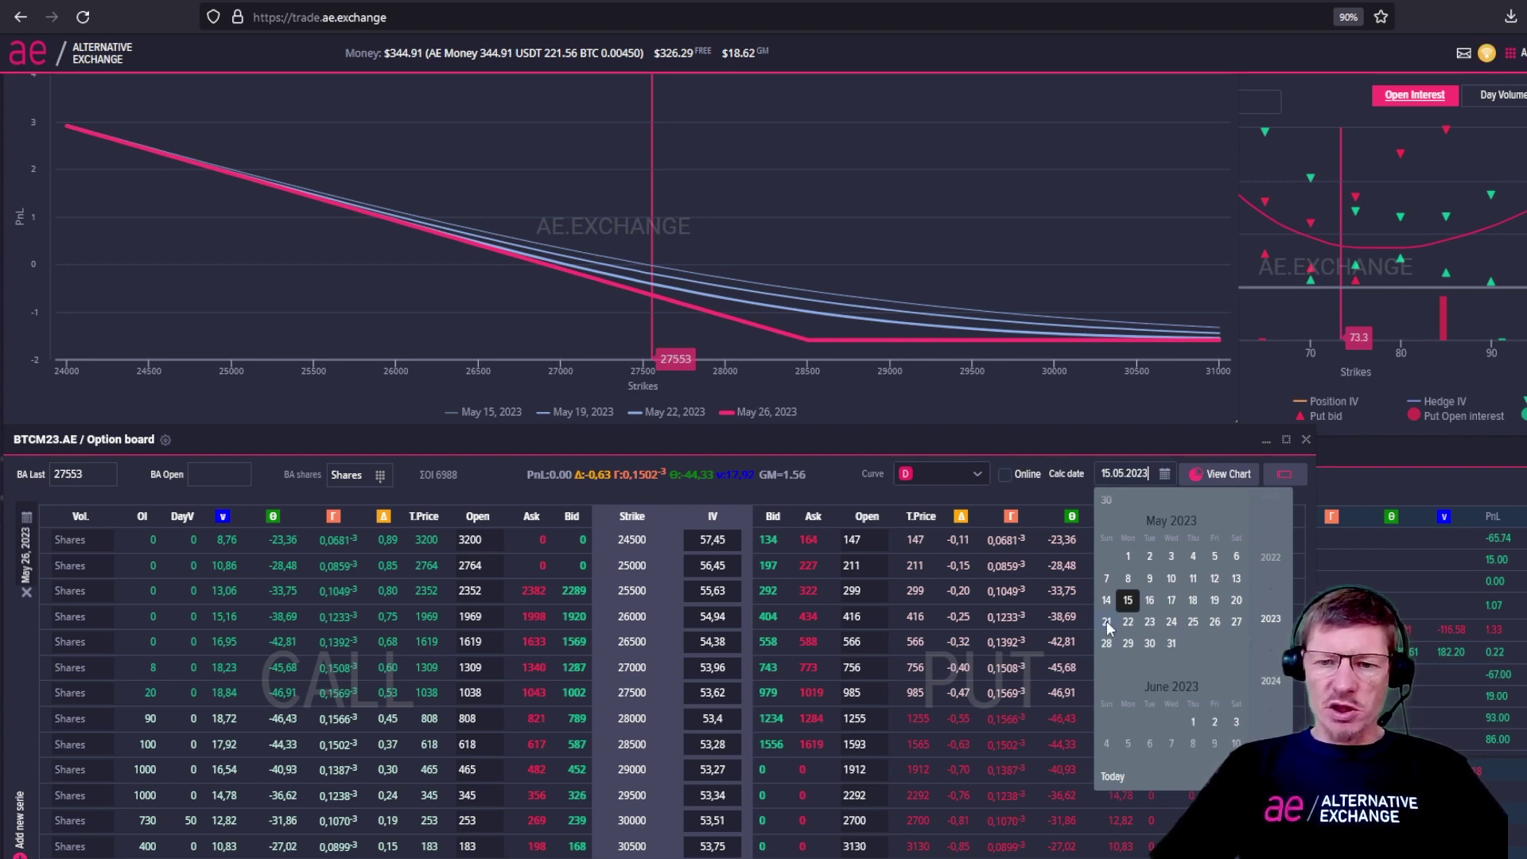
click(1128, 622)
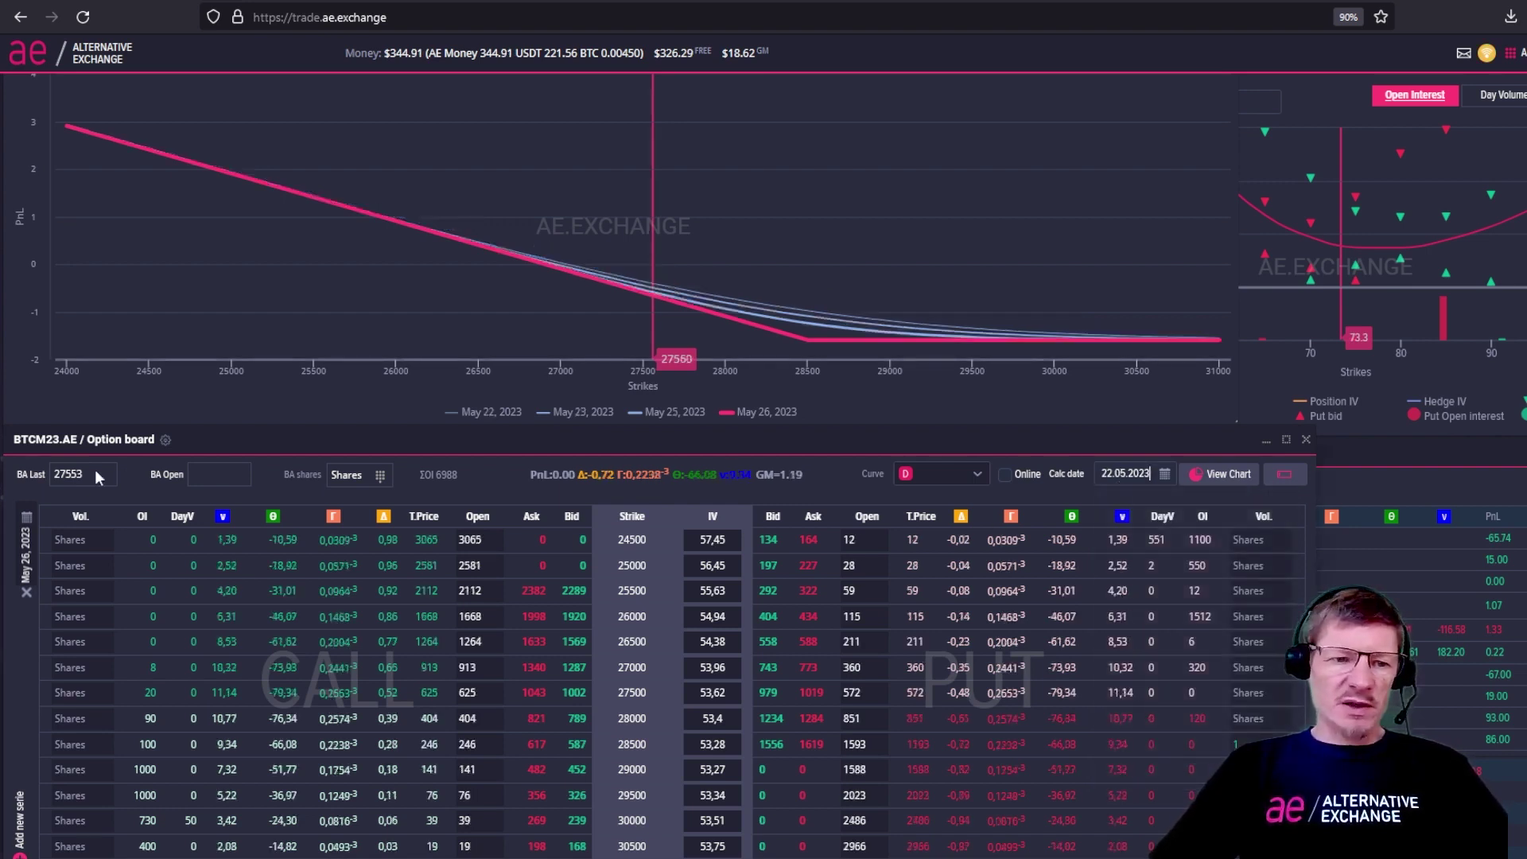
Apply 30000 as the BA Last base price, moving the 28500 put to delta -0.16.
click(382, 830)
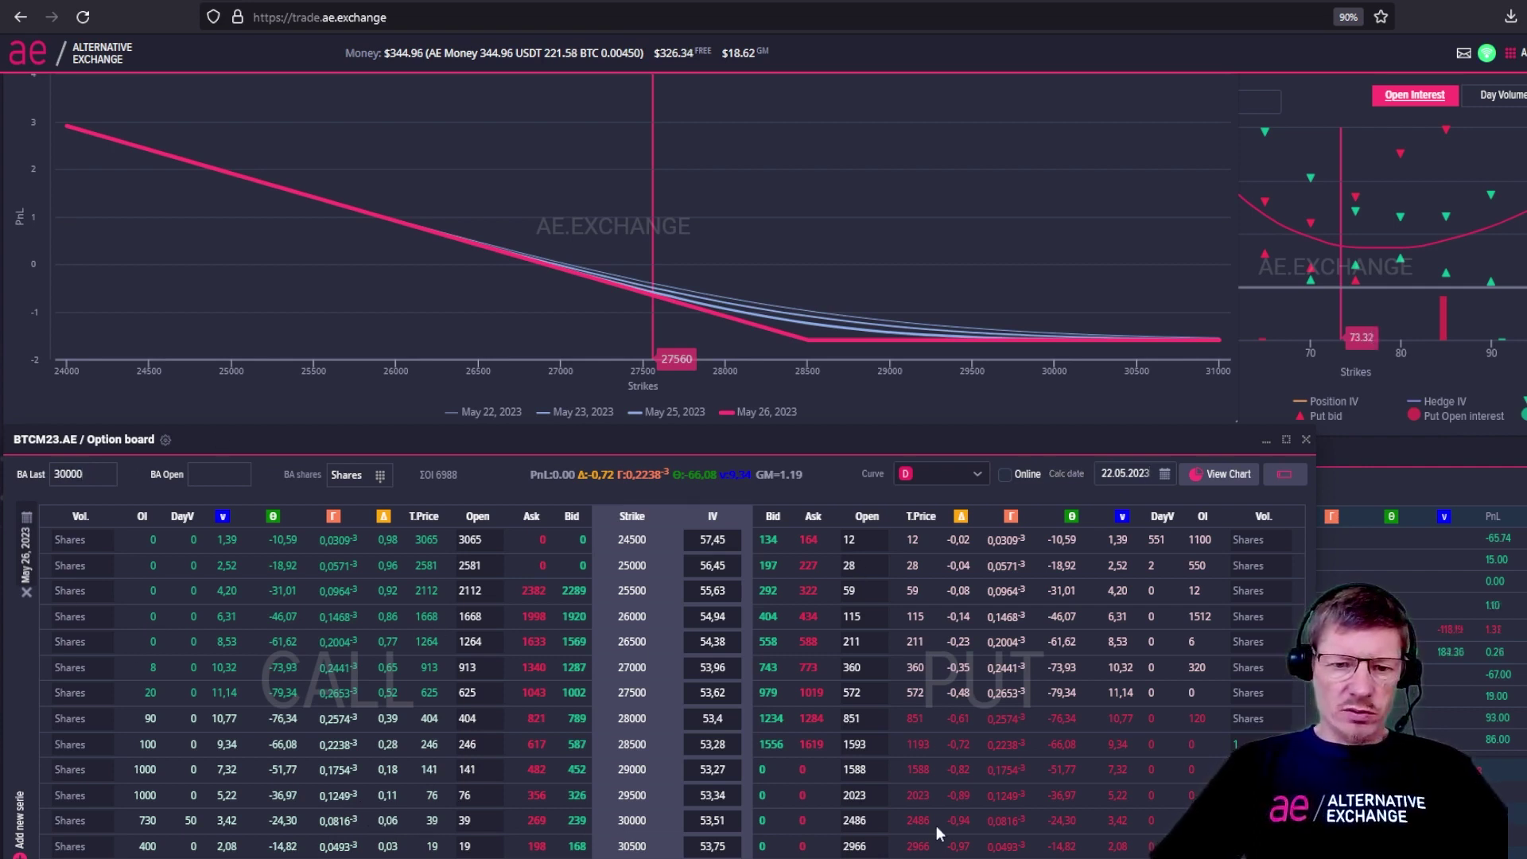
click(205, 474)
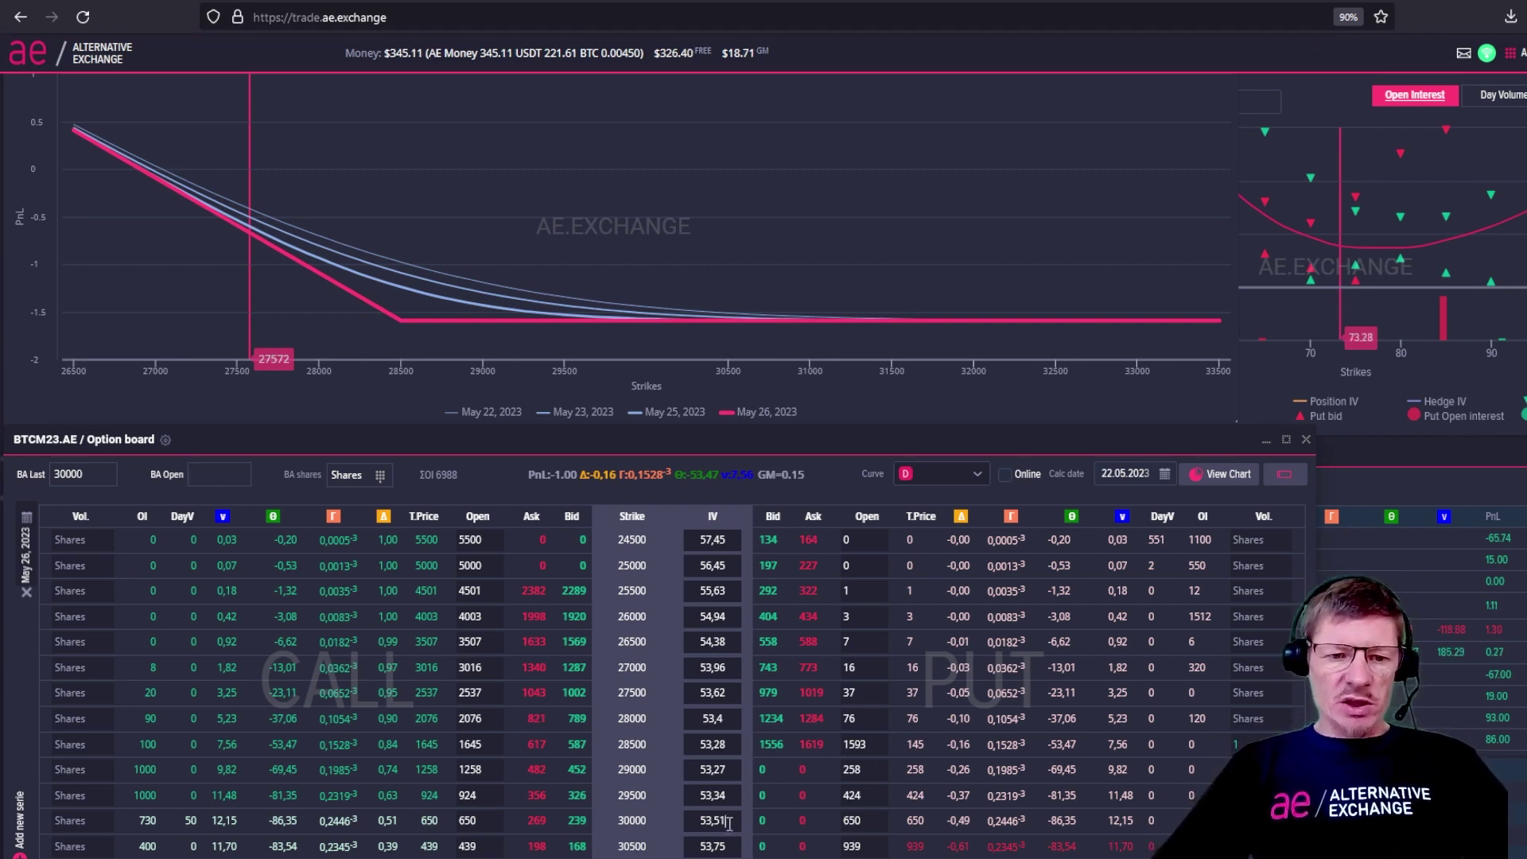
Change the 30000 strike's implied volatility from 53,51 to 59.
click(728, 821)
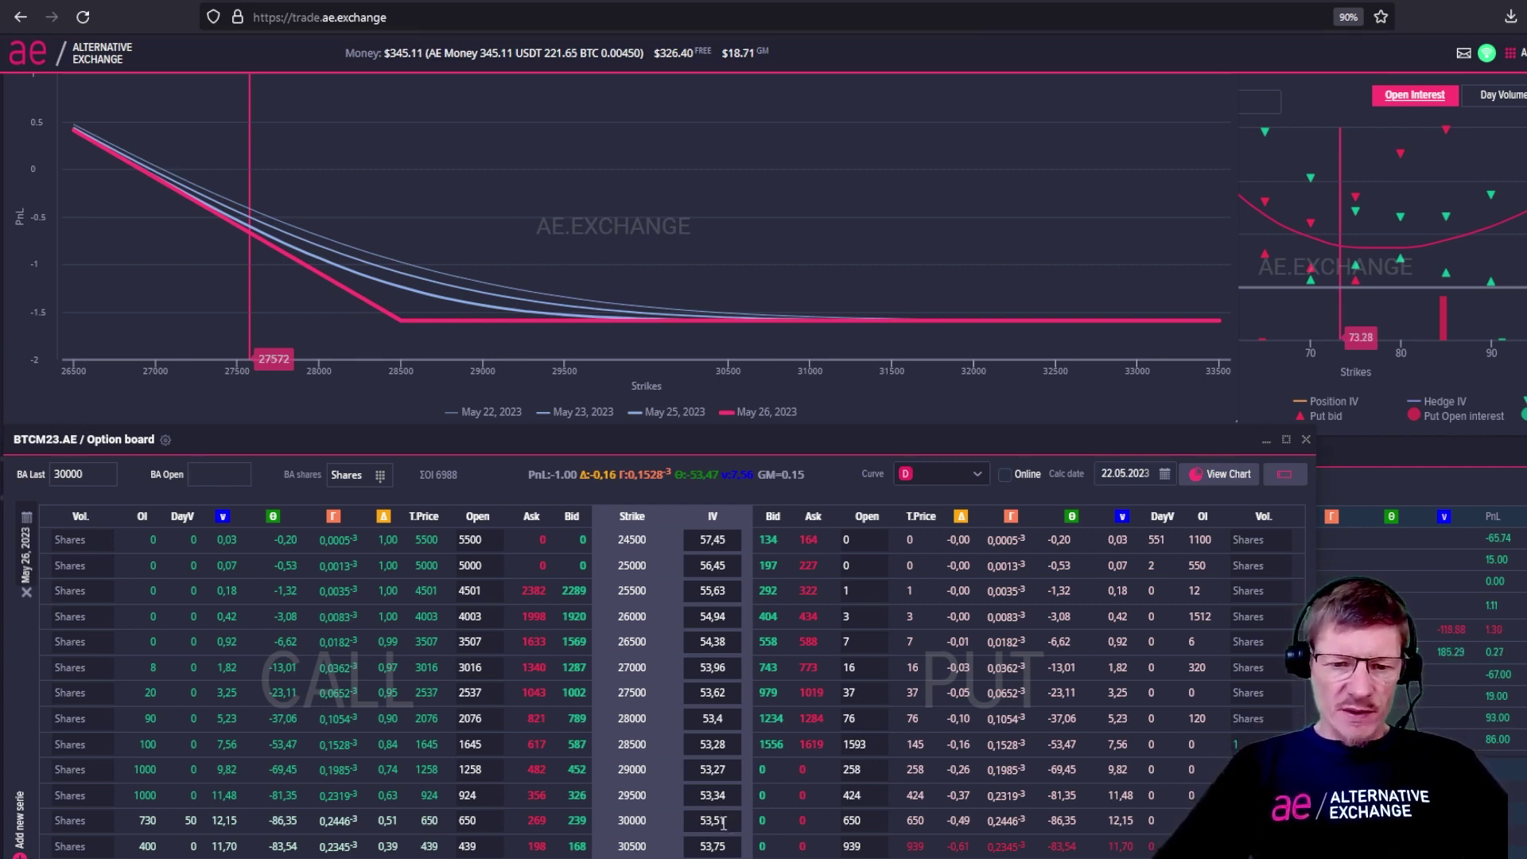
key(BackSpace)
key(BackSpace)
key(BackSpace)
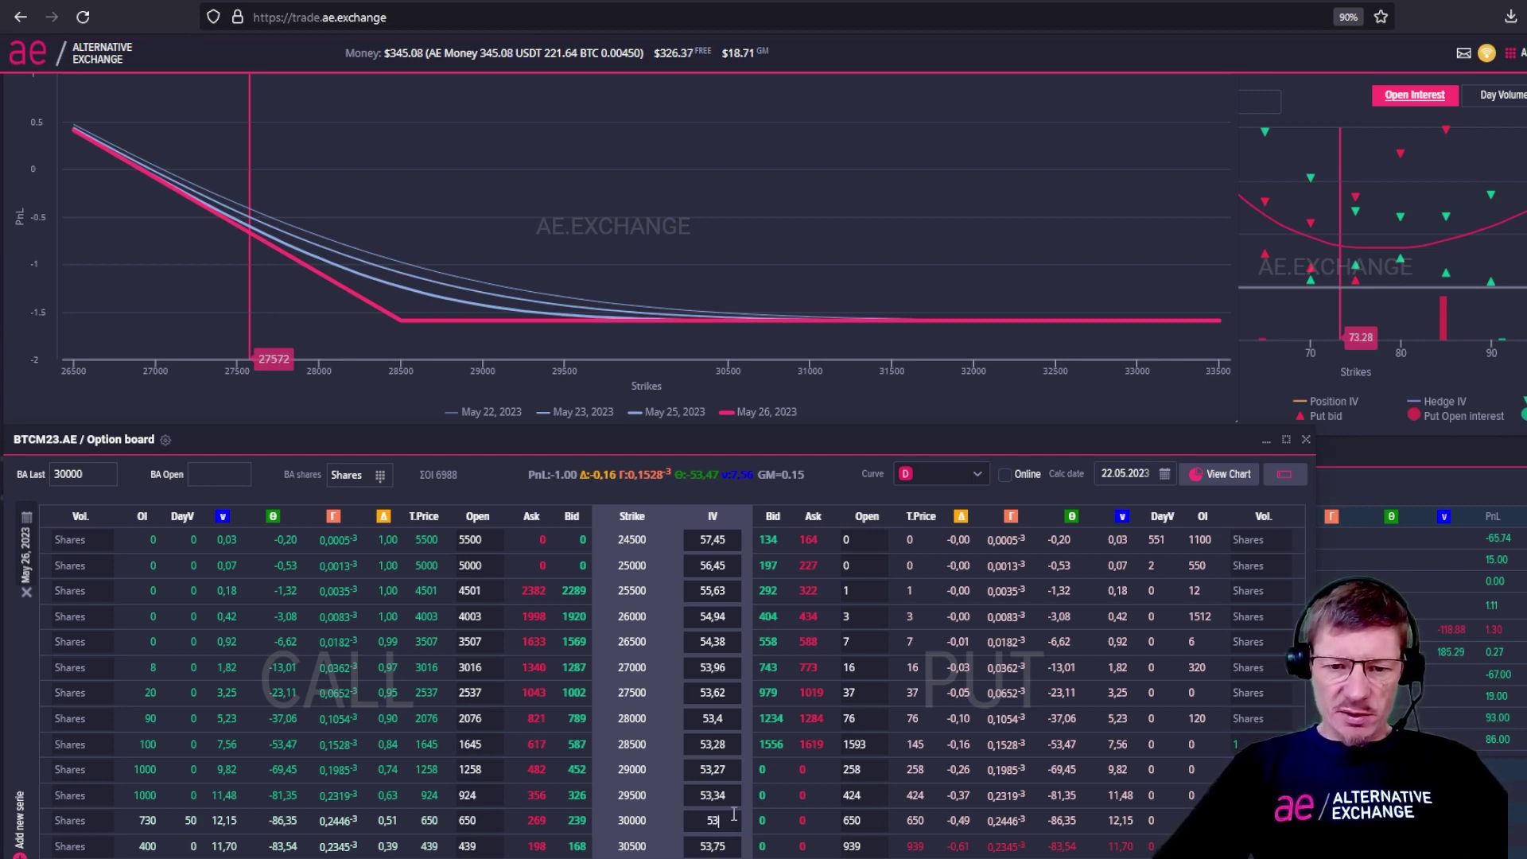
key(BackSpace)
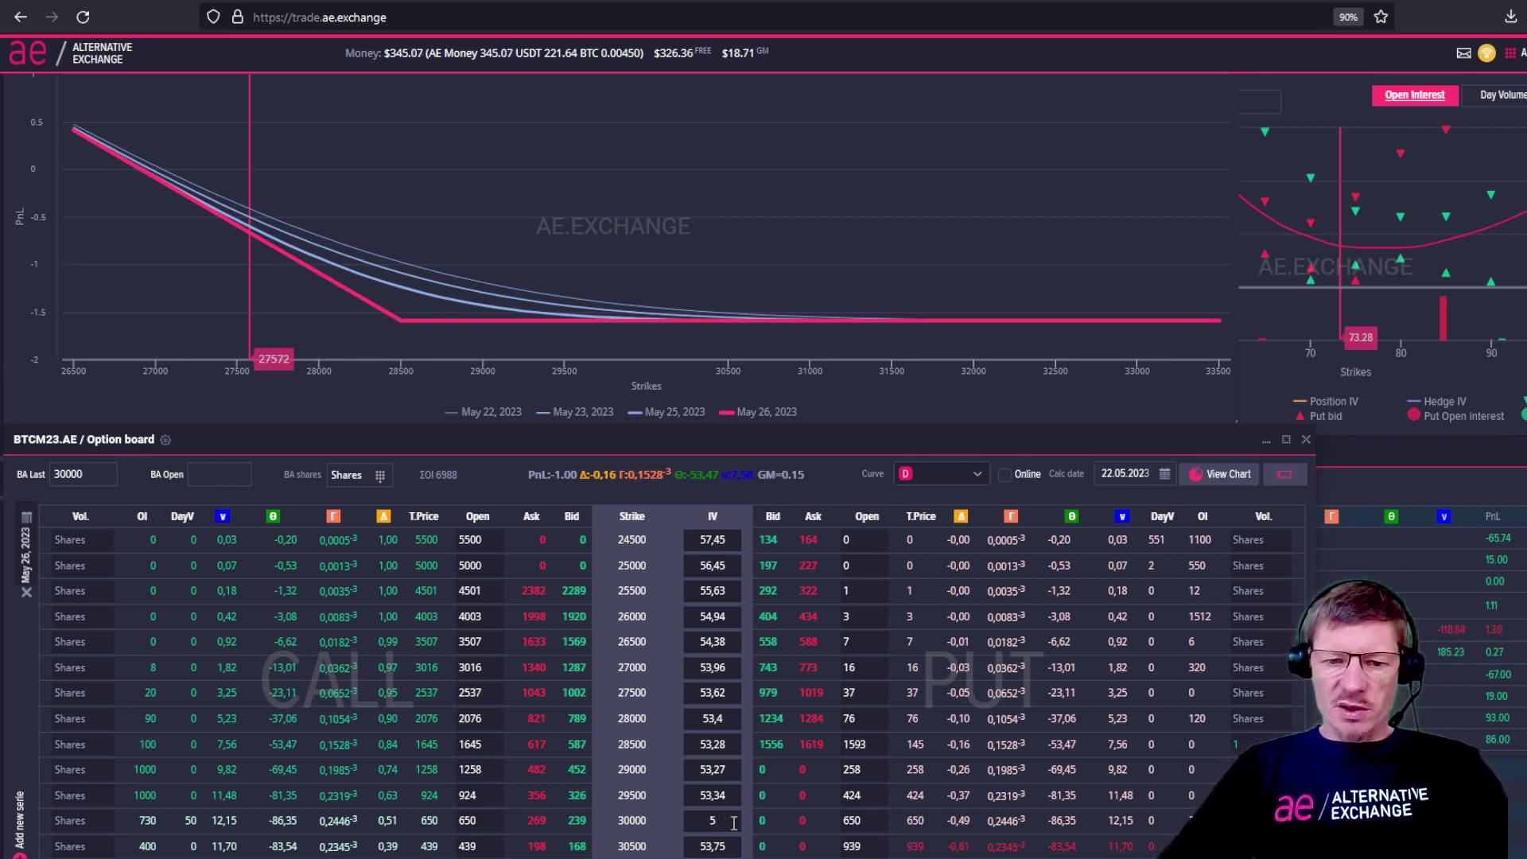
text(9)
key(Return)
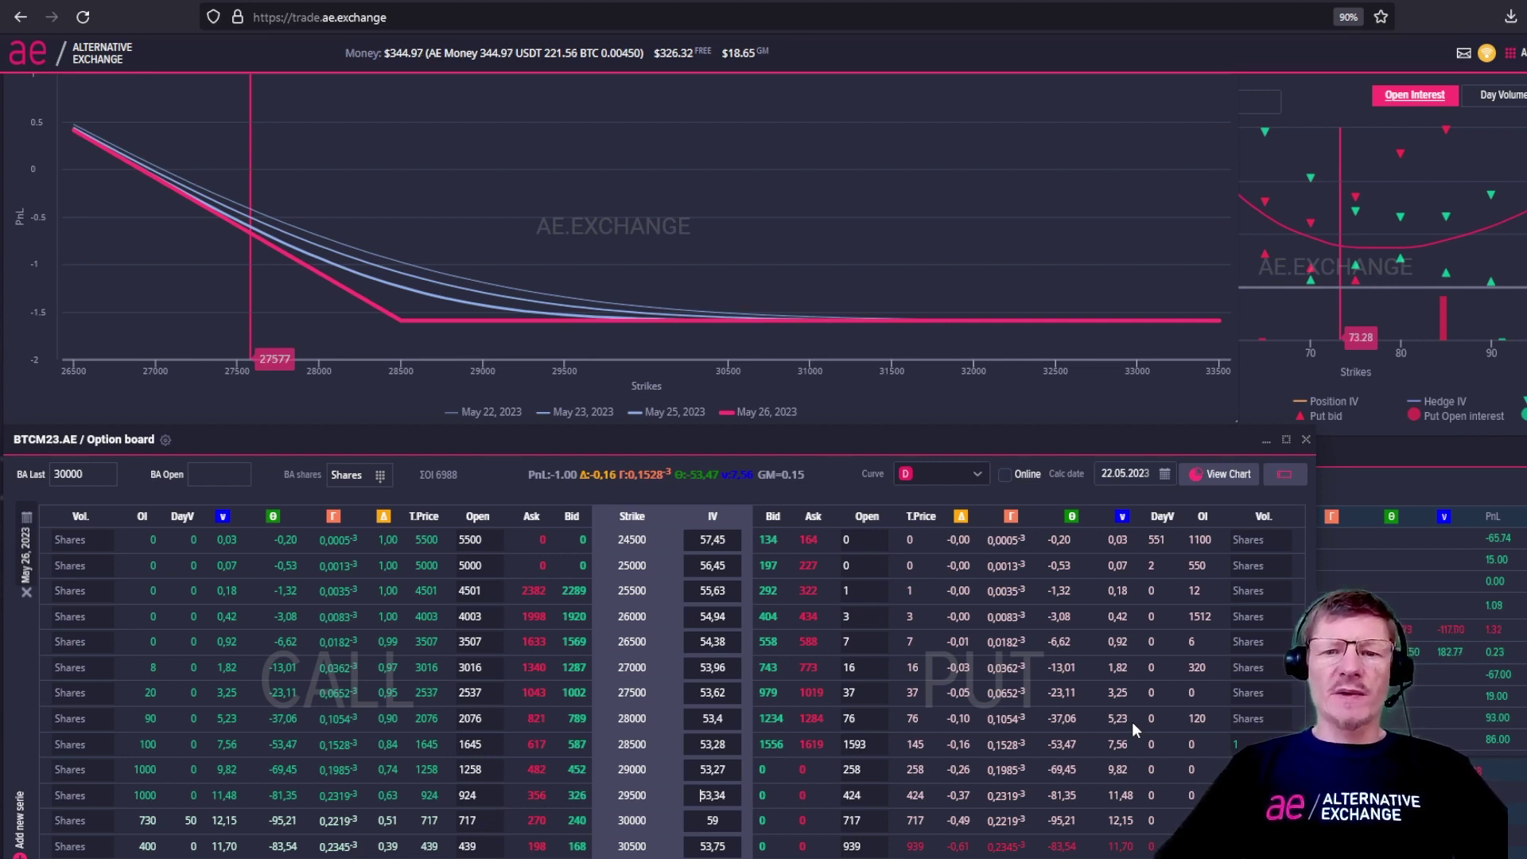
mouse_move(402, 270)
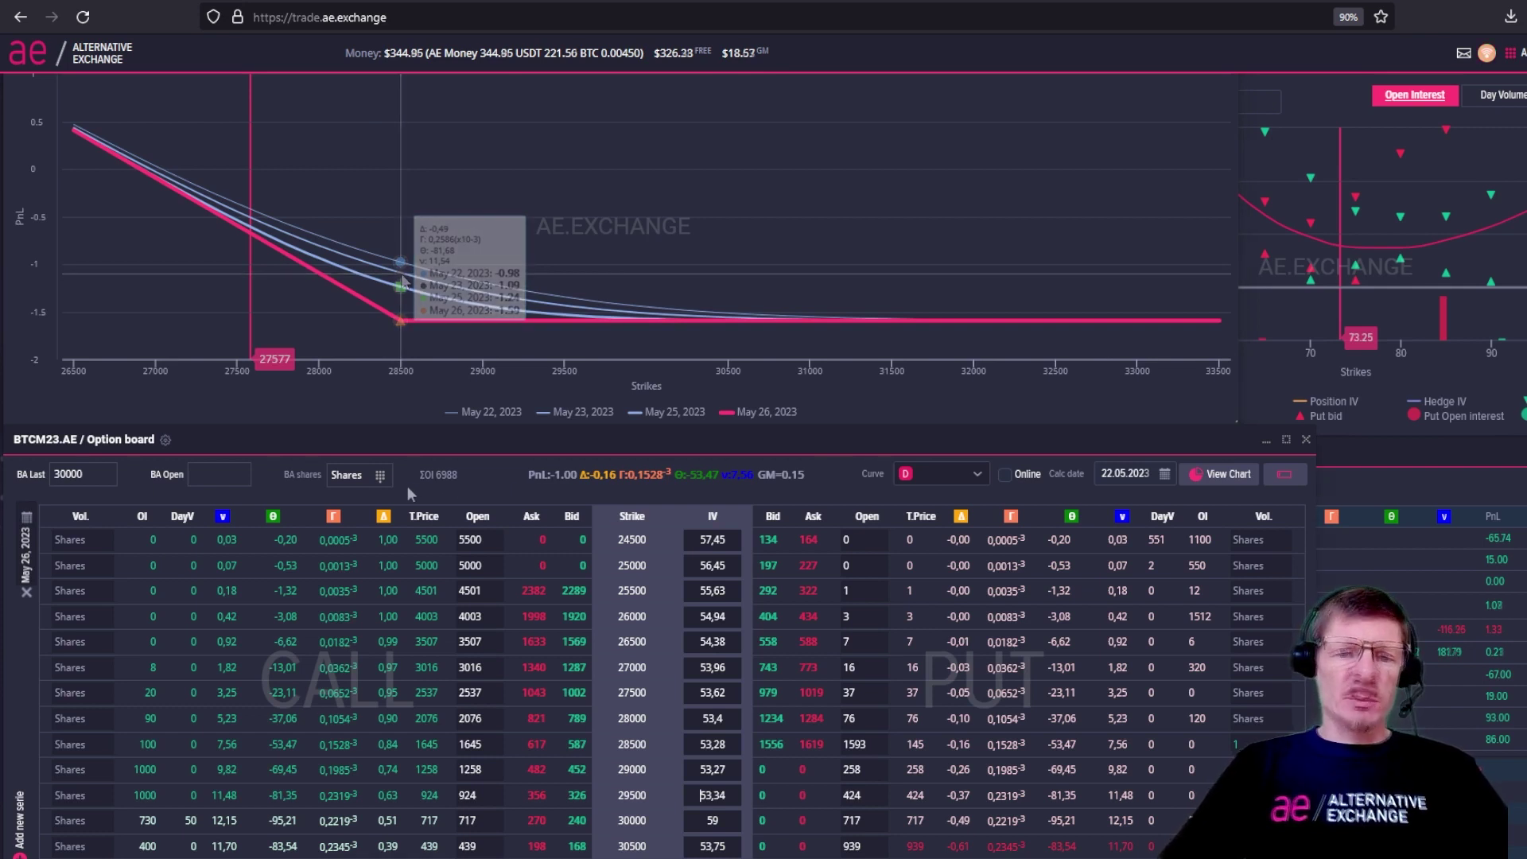
Re-enable Online pricing, restoring calc date 15.05.2023 and BA Last 27564.
click(1005, 475)
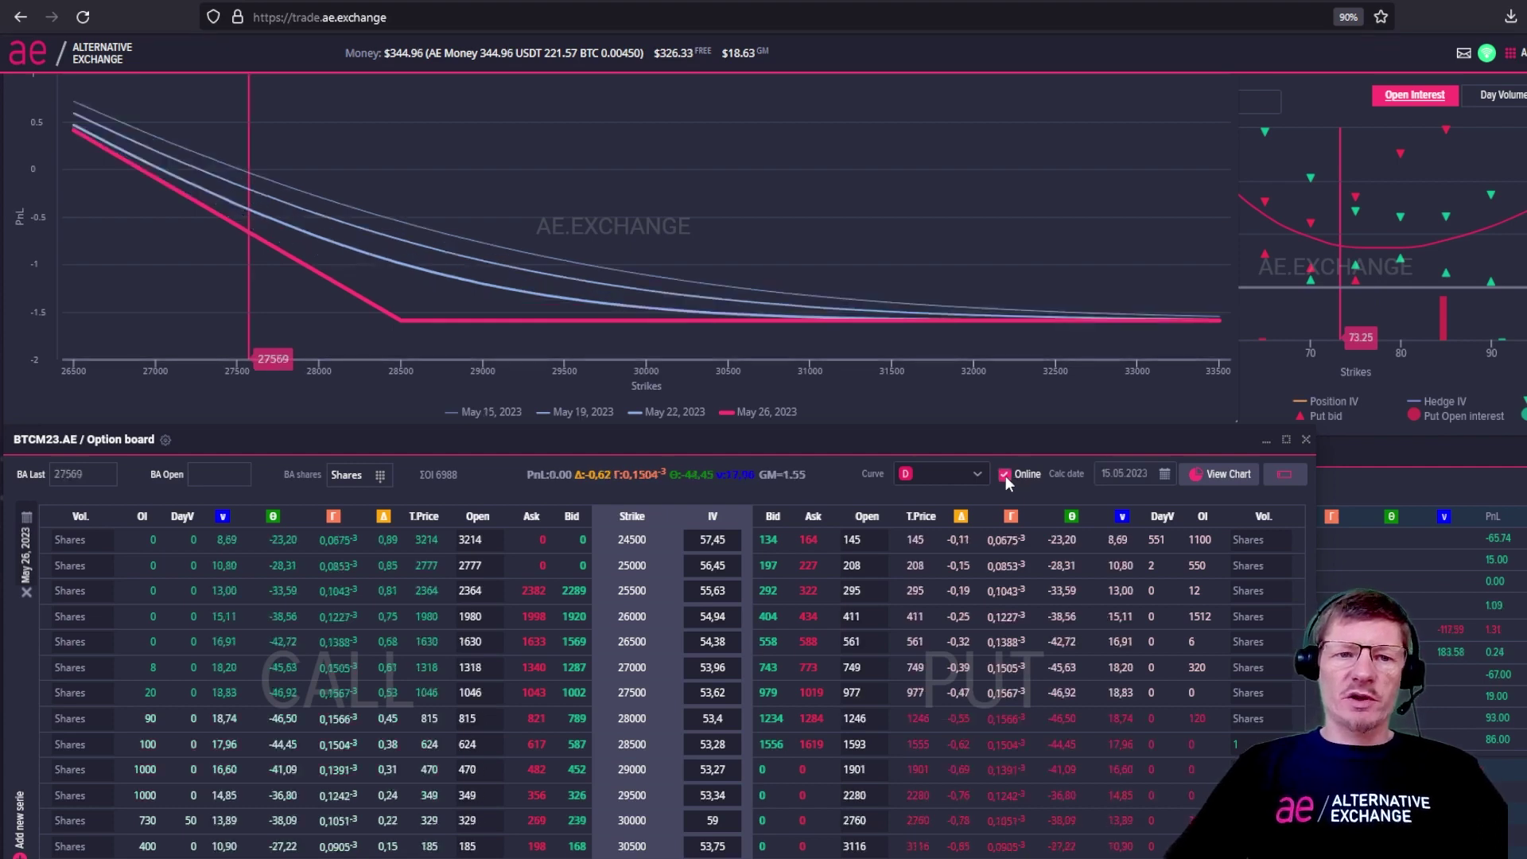
mouse_move(446, 260)
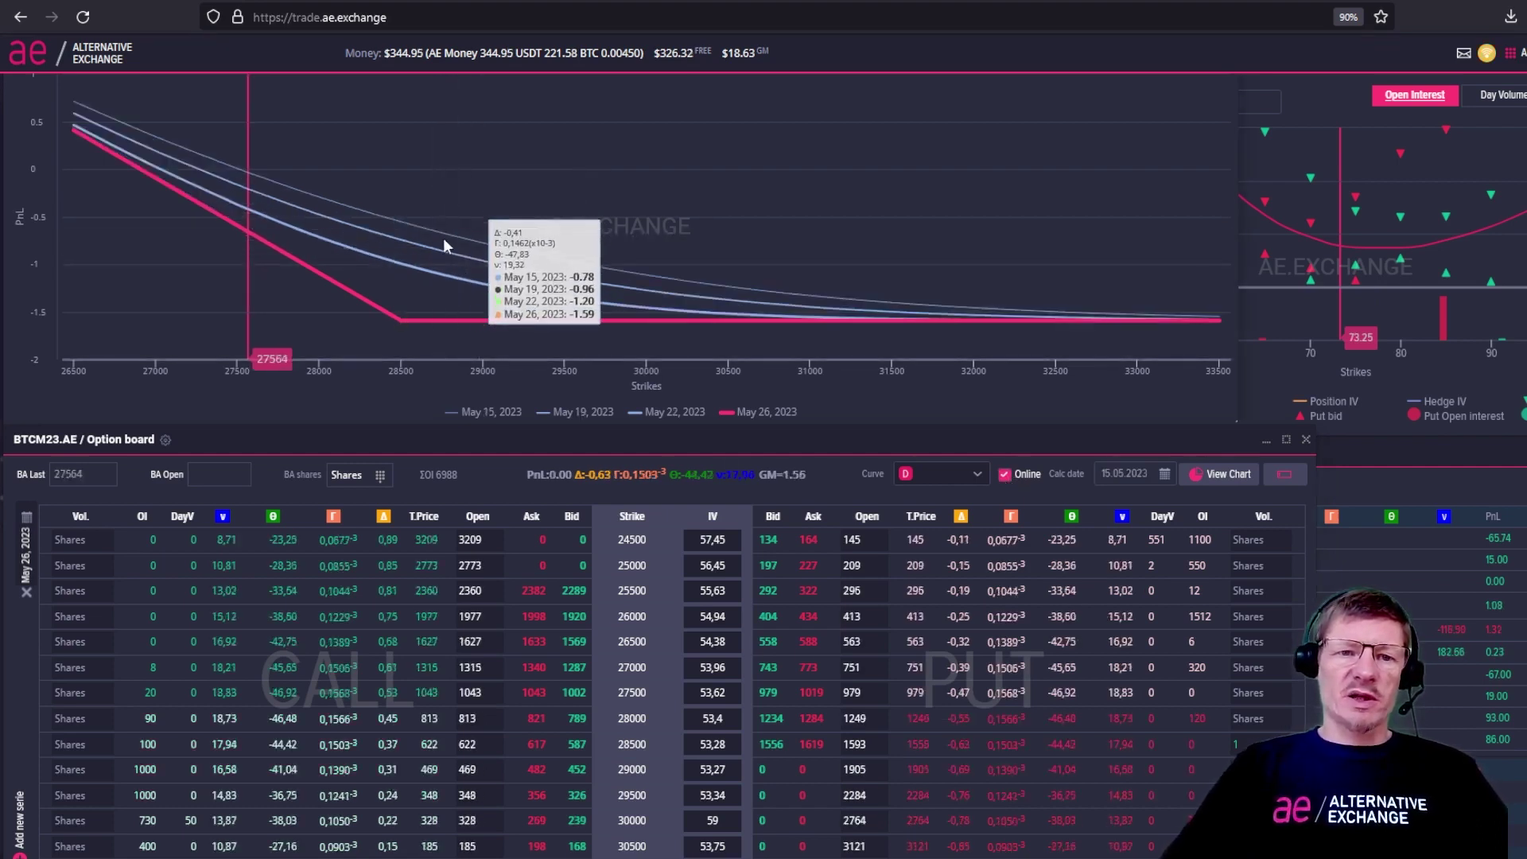